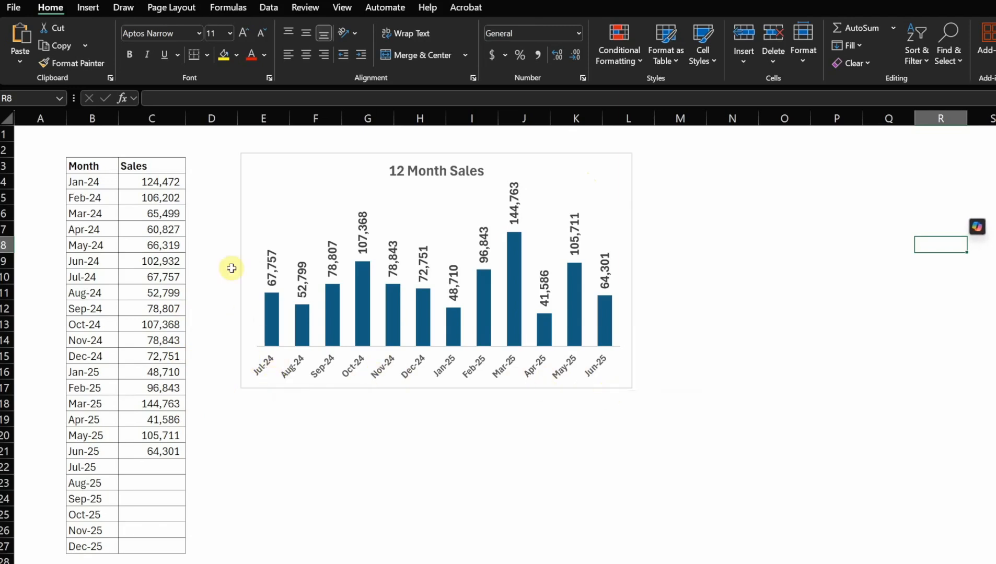
# Enter 75300 as the Jul-25 sales value in cell C22.
pyautogui.click(163, 466)
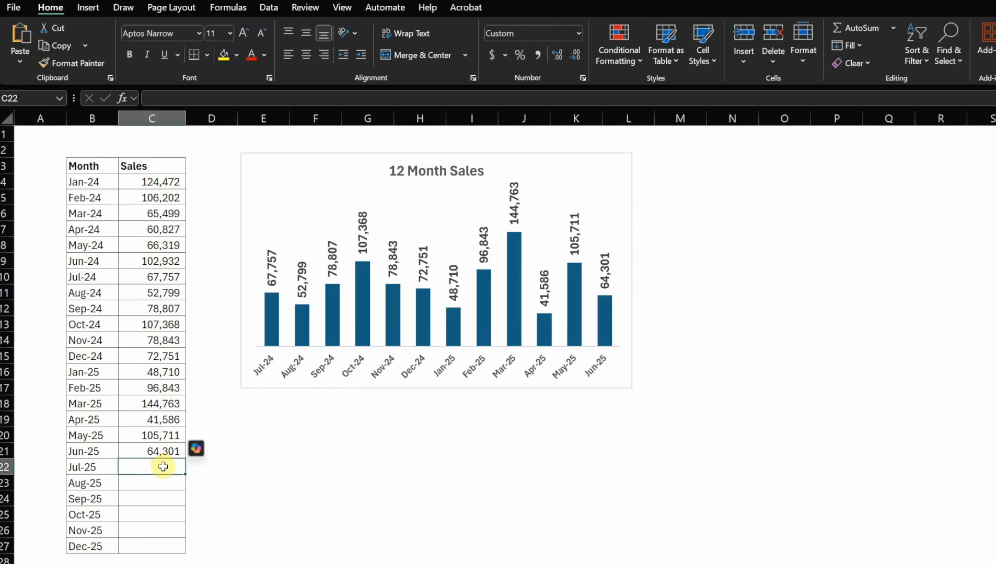
pyautogui.write('75300')
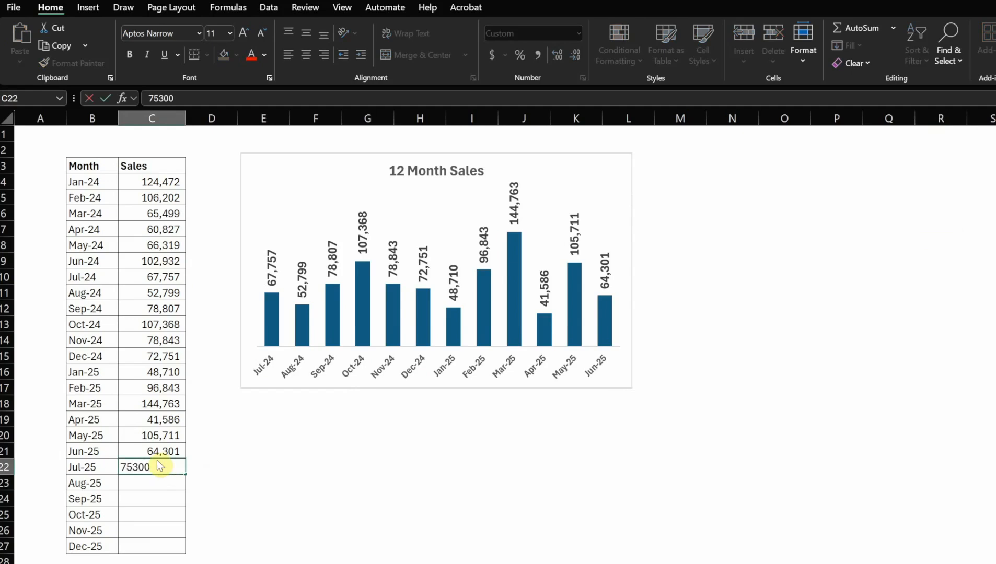
pyautogui.press('Return')
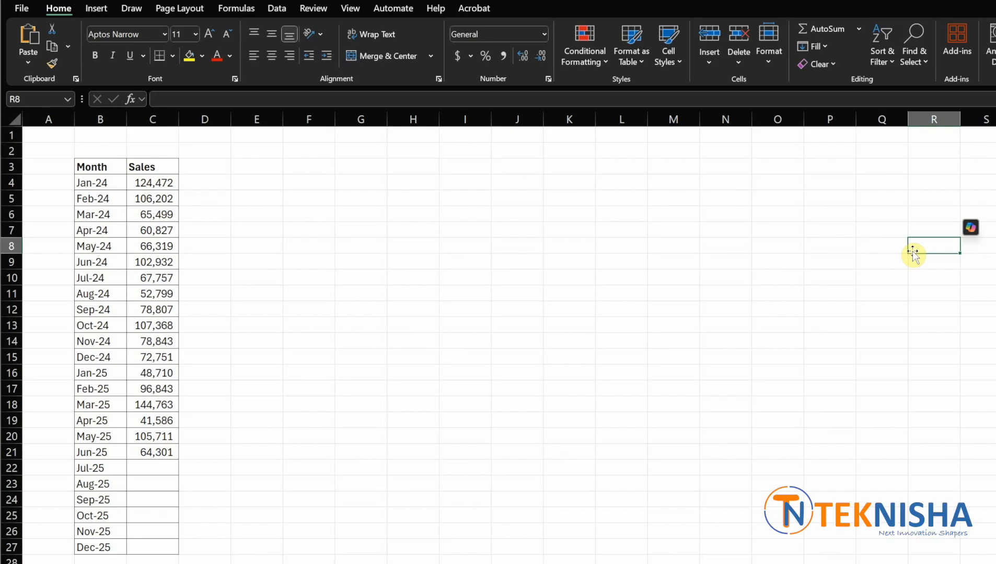
# Insert a 2-D clustered column chart from the Jan-24 to Dec-24 months and sales in B3:C15.
pyautogui.moveTo(100, 165); pyautogui.dragTo(159, 355)
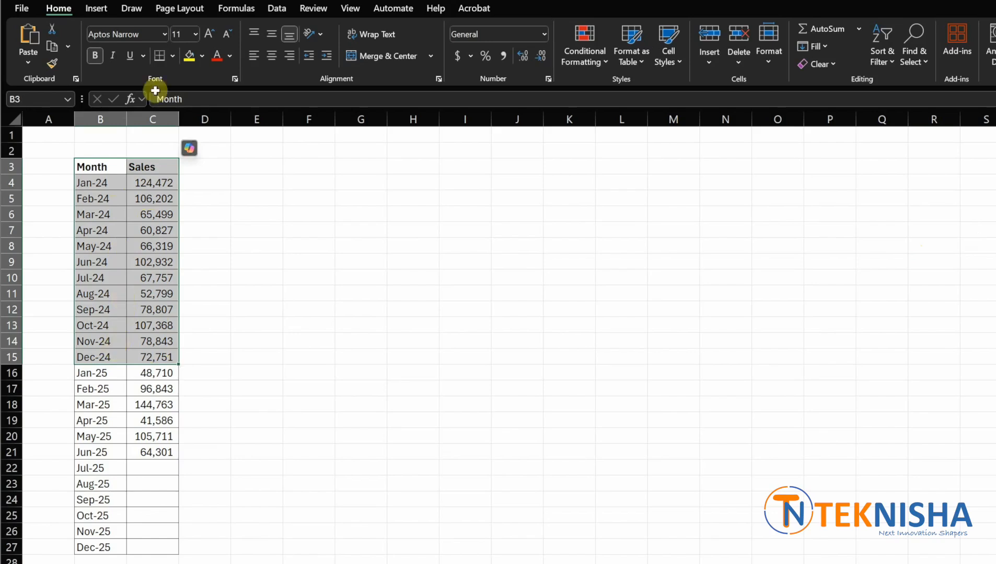
pyautogui.click(99, 13)
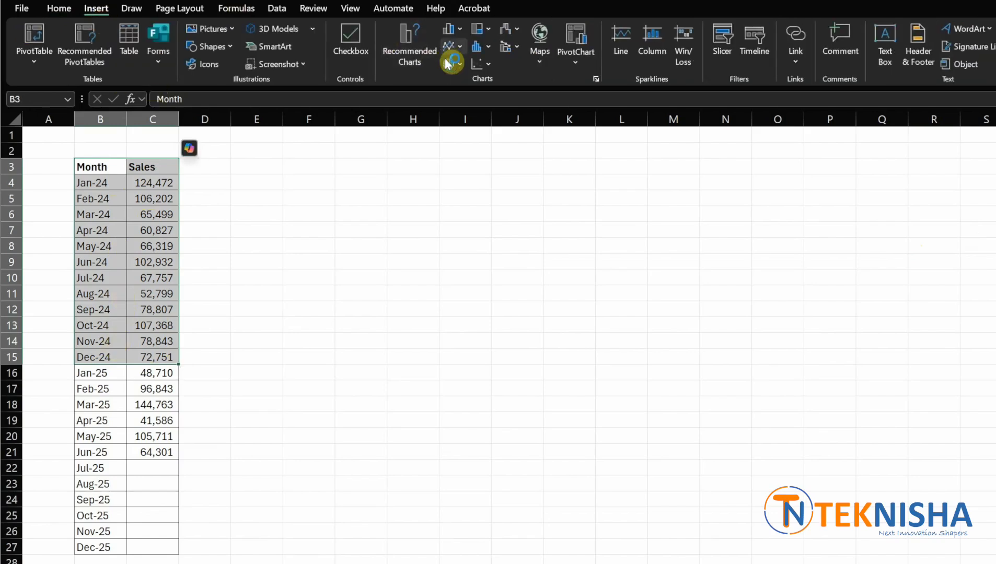
pyautogui.click(452, 30)
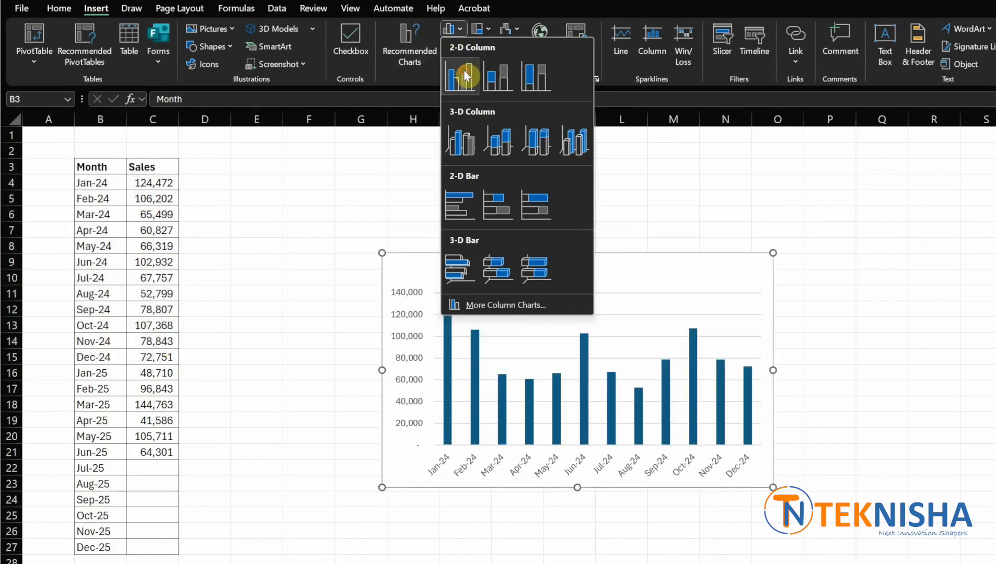
pyautogui.click(464, 70)
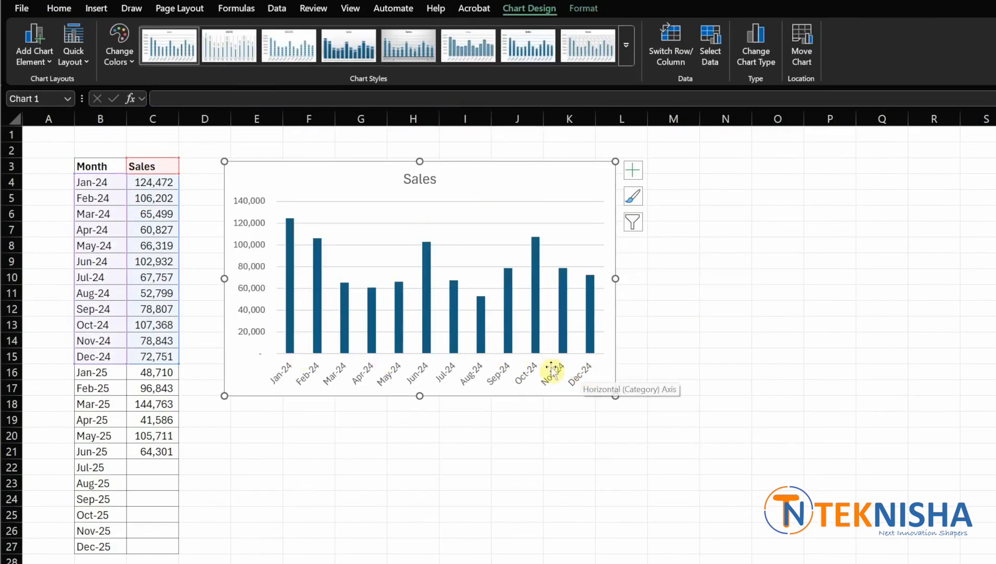
# Add data labels to the chart's sales columns and widen the columns by reducing the series gap width.
pyautogui.rightClick(375, 302)
pyautogui.click(434, 414)
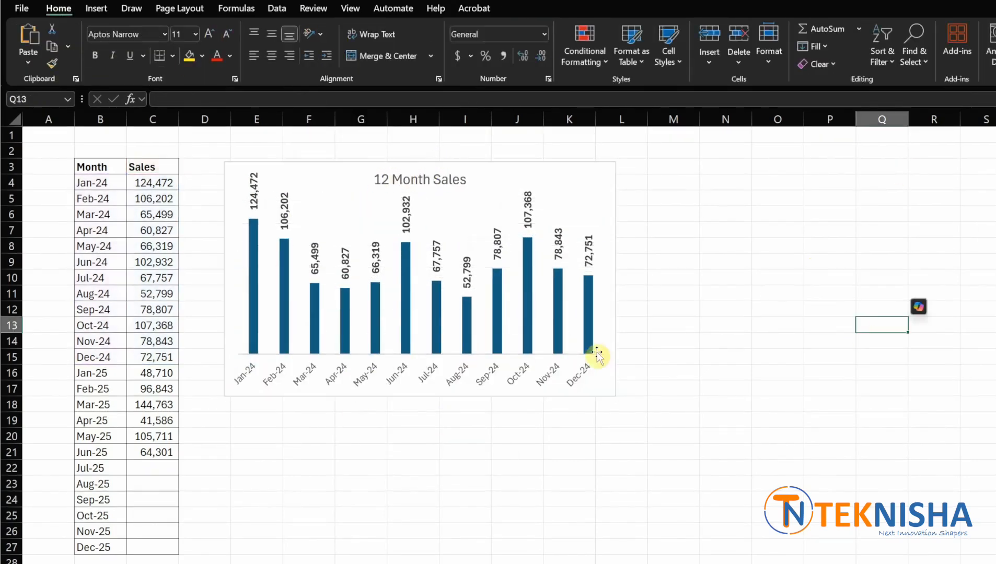
pyautogui.rightClick(597, 355)
pyautogui.click(484, 462)
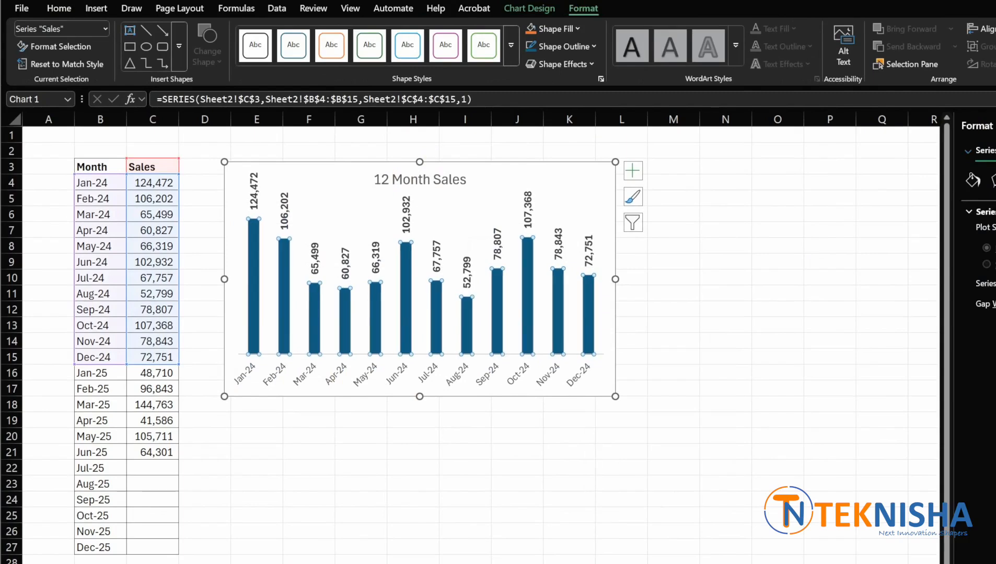
pyautogui.click(921, 470)
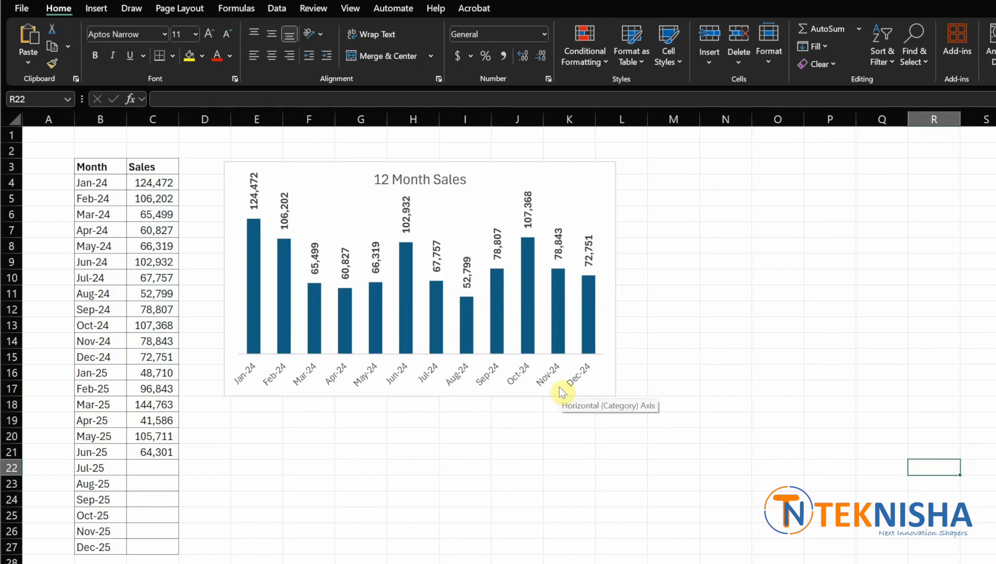
# Shift the chart's source range down the table, first to Feb-24 through Jan-25 and on to Jul-24 through Jun-25.
pyautogui.click(550, 176)
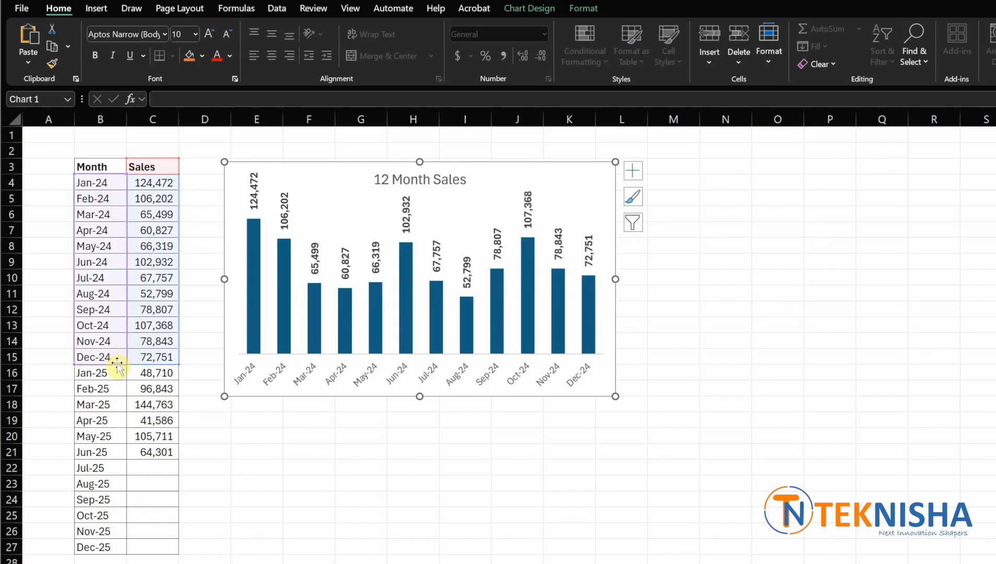
pyautogui.moveTo(116, 365); pyautogui.dragTo(117, 377)
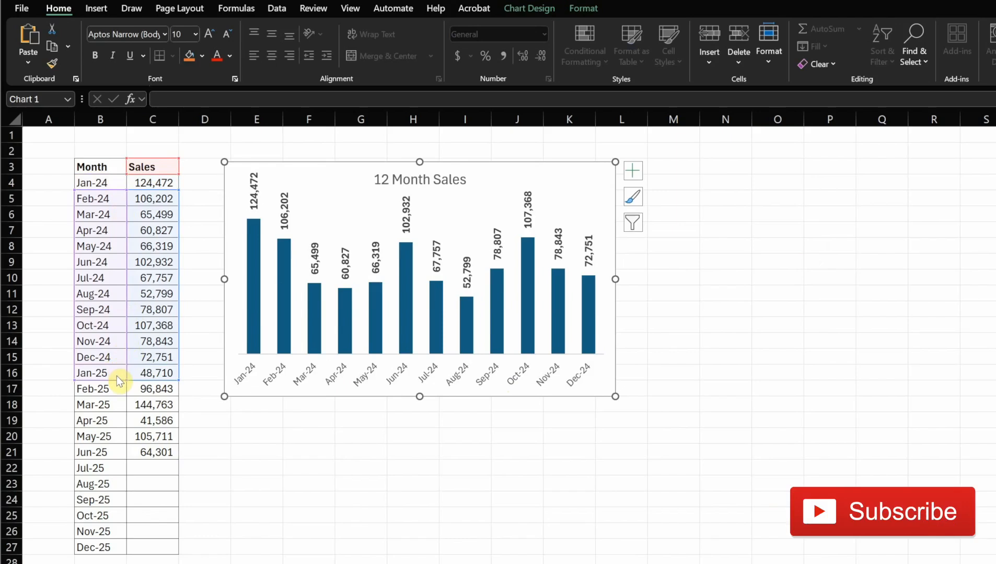
pyautogui.moveTo(116, 376); pyautogui.dragTo(117, 375)
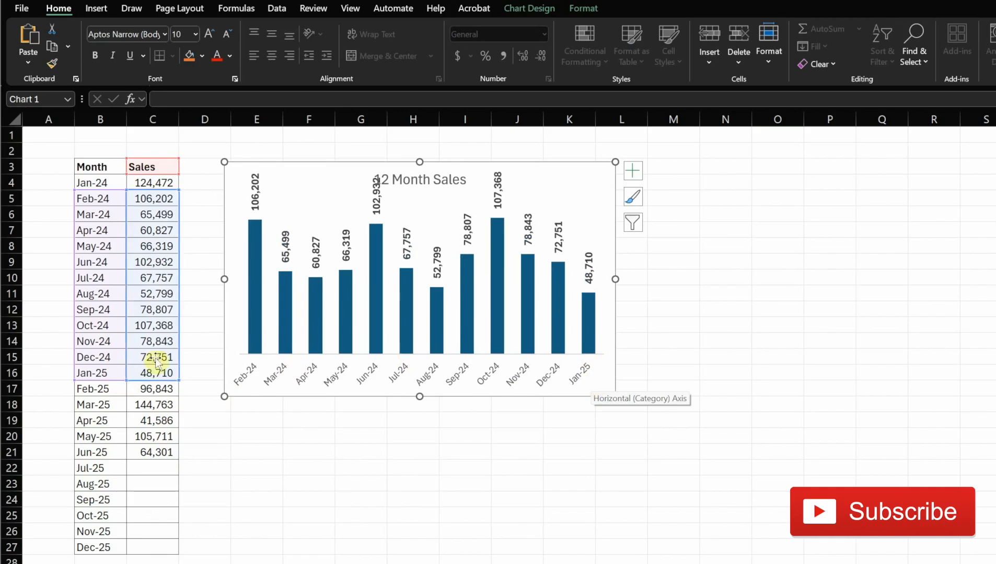
pyautogui.moveTo(139, 383); pyautogui.dragTo(132, 449)
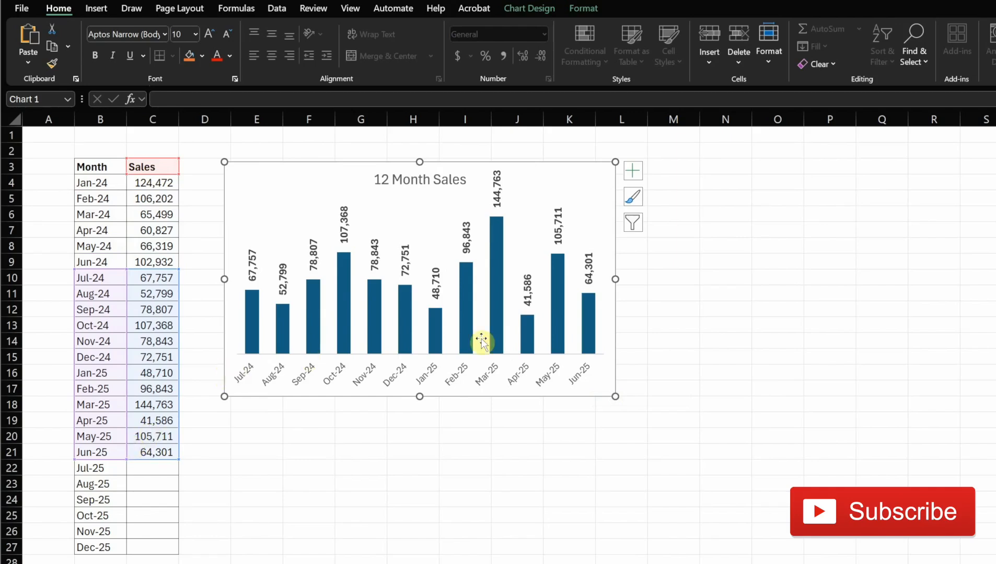
# Enter 75450 as the Jul-25 sales value in cell C22.
pyautogui.click(140, 468)
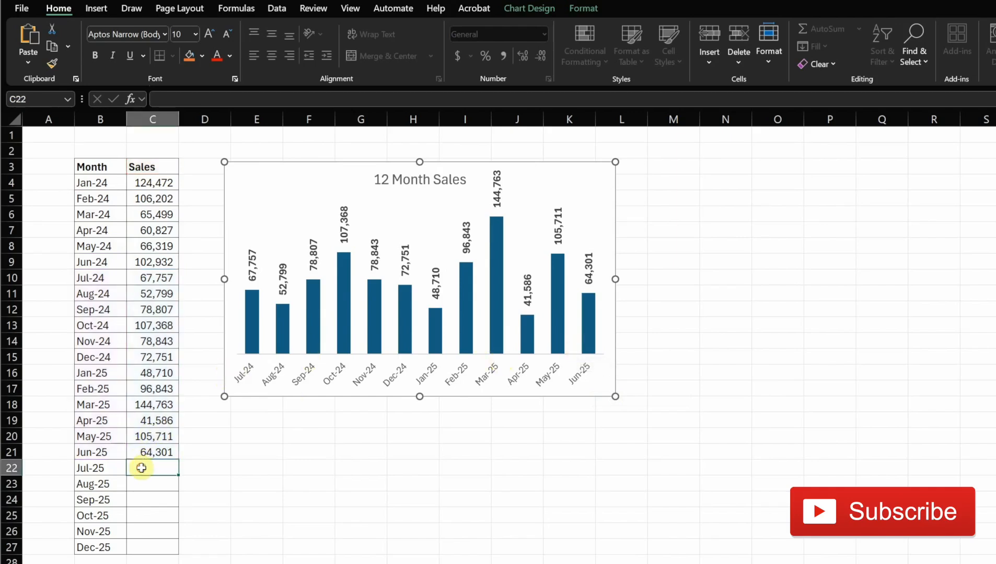
pyautogui.write('75450')
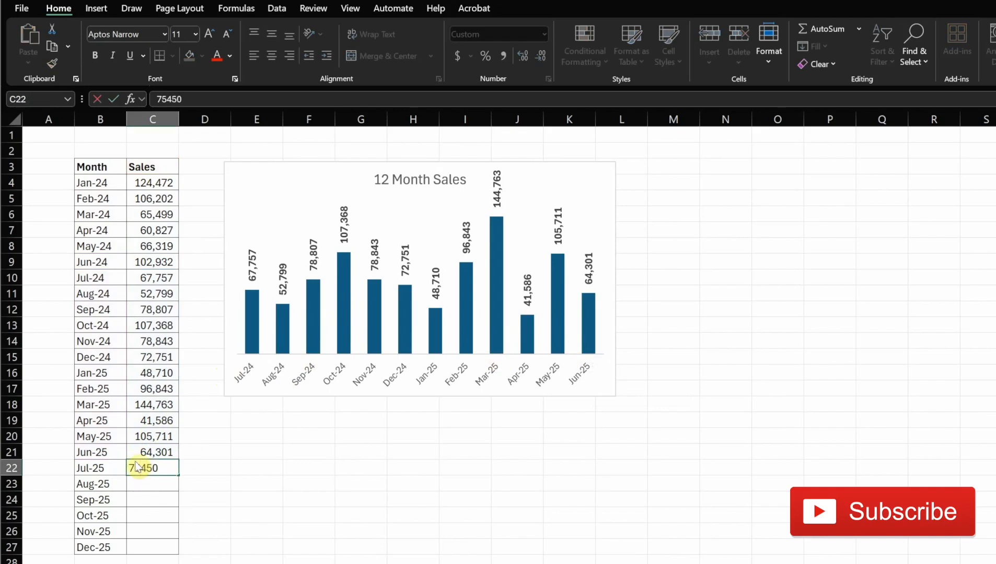
pyautogui.press('Return')
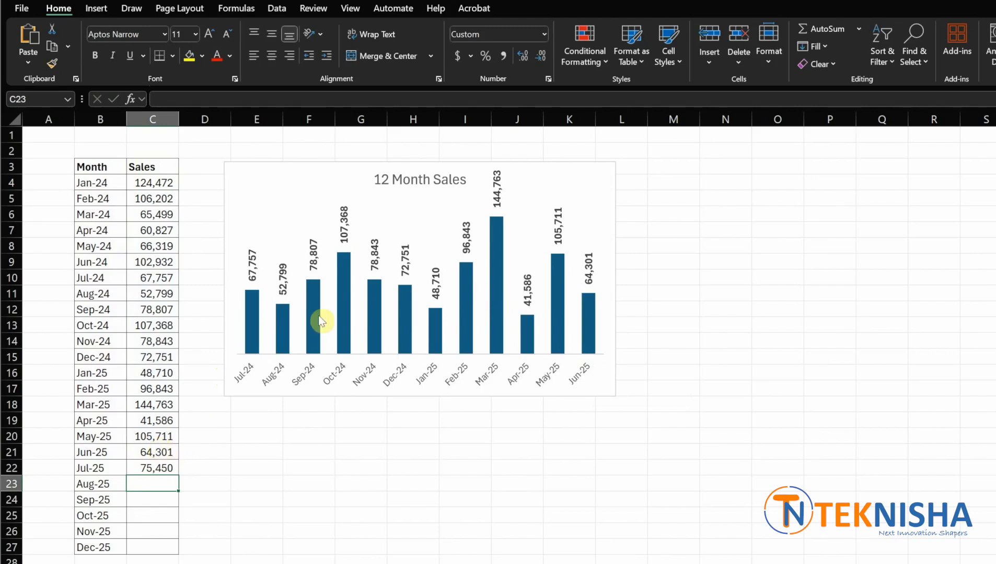
# Shift the chart's source range down one row to cover Aug-24 through Jul-25, and deselect the chart.
pyautogui.click(277, 242)
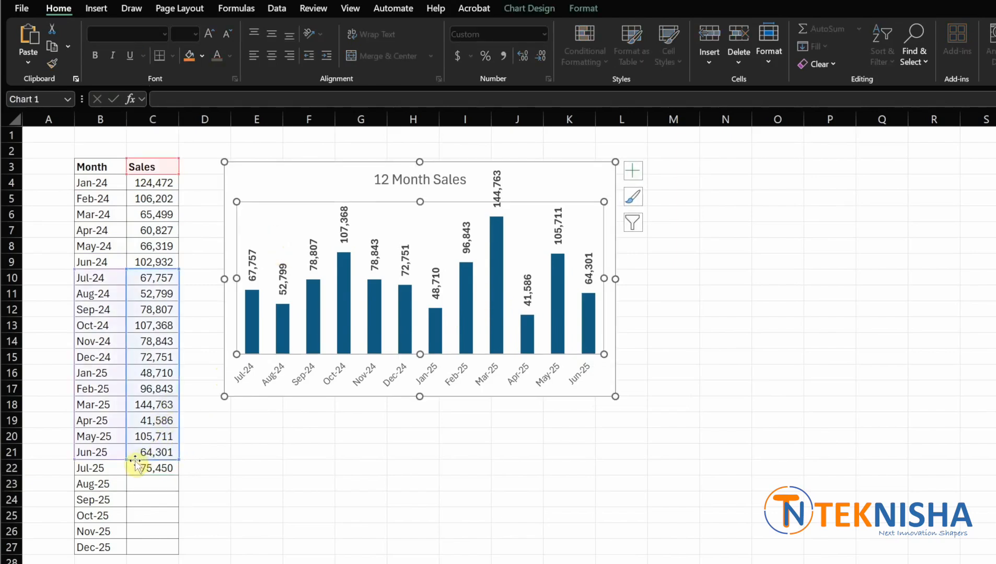
pyautogui.moveTo(139, 463); pyautogui.dragTo(142, 469)
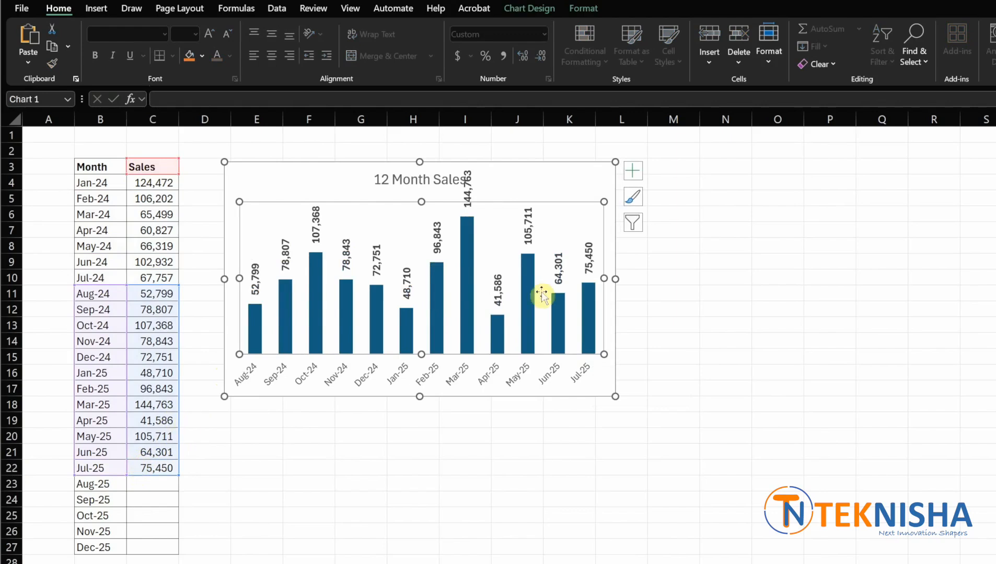
pyautogui.click(710, 230)
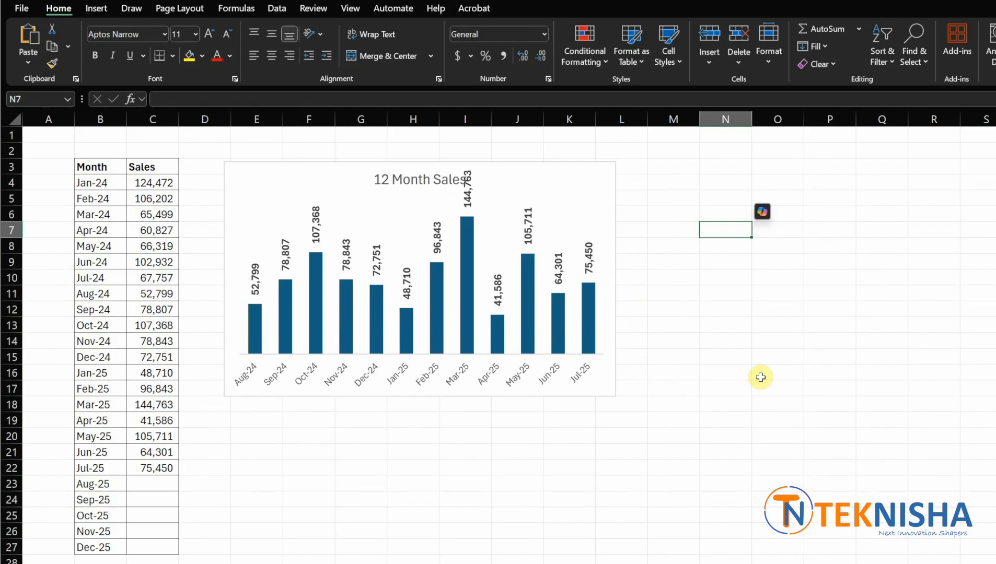
# Delete the 12 Month Sales chart from the sheet.
pyautogui.click(331, 179)
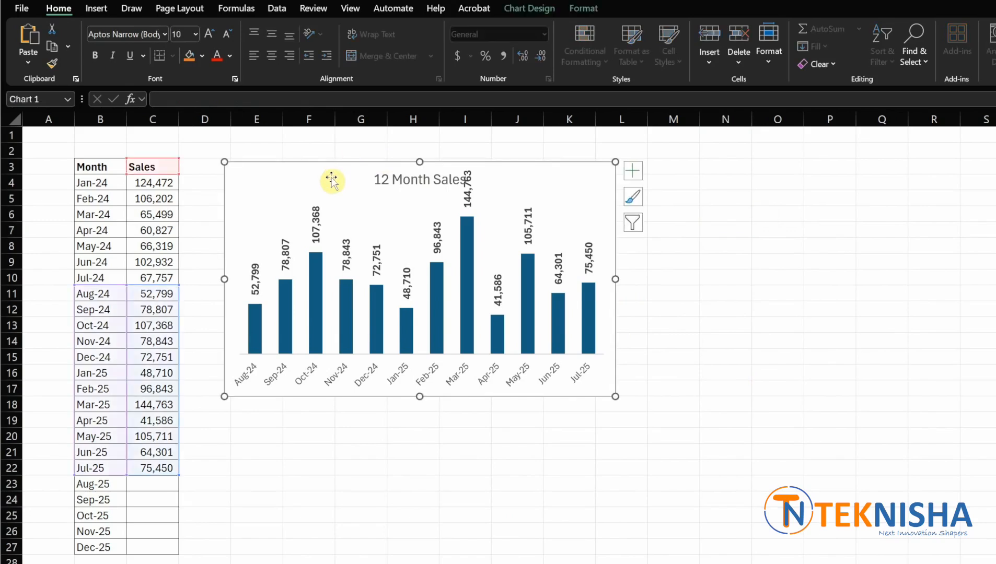
pyautogui.press('Delete')
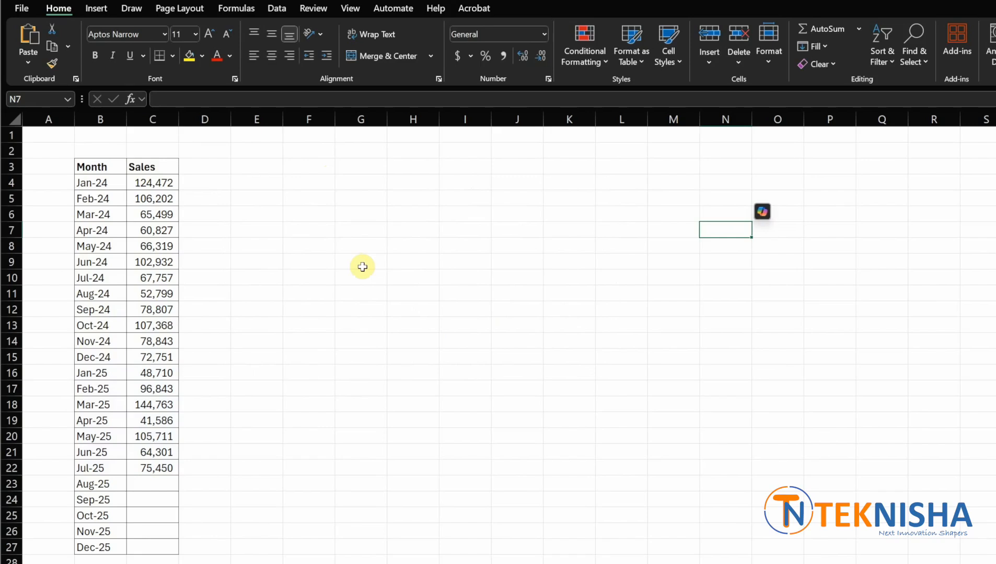
# Enter the headers Month in F3 and Sales in G3 for a helper table.
pyautogui.click(312, 169)
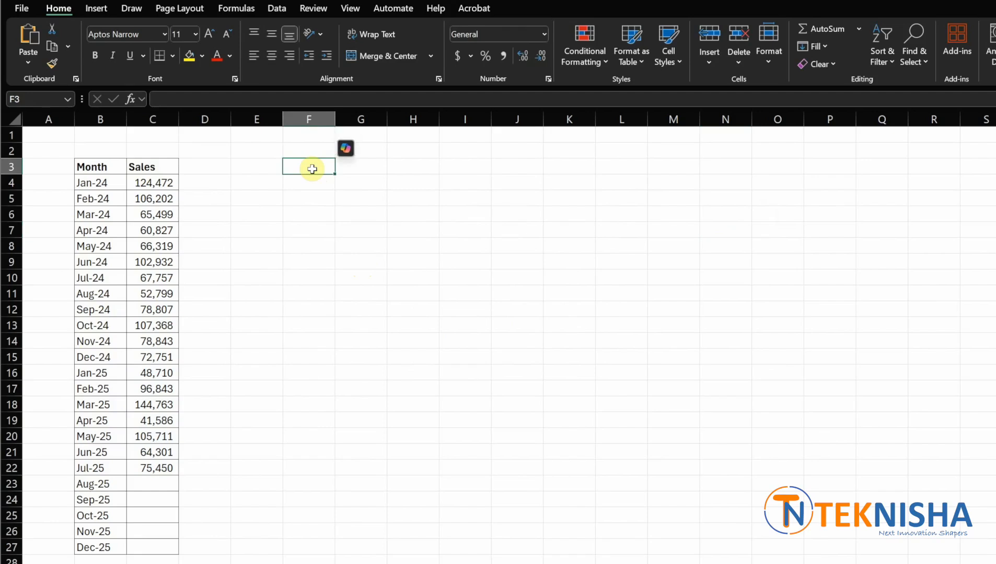
pyautogui.write('Month')
pyautogui.press('Tab')
pyautogui.write('Sales')
pyautogui.press('Return')
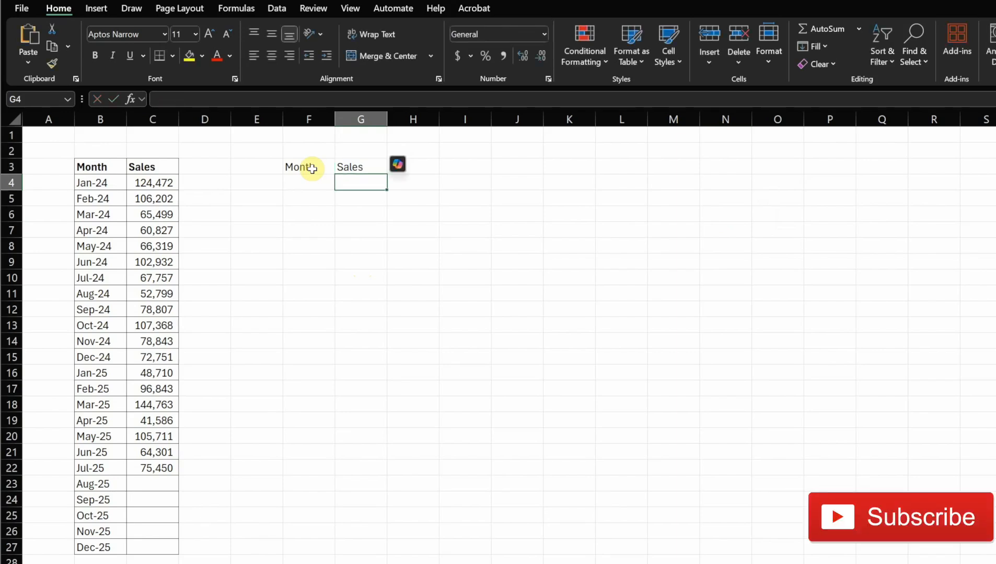
# Clear the Jul-25 sales value from cell C22.
pyautogui.click(160, 467)
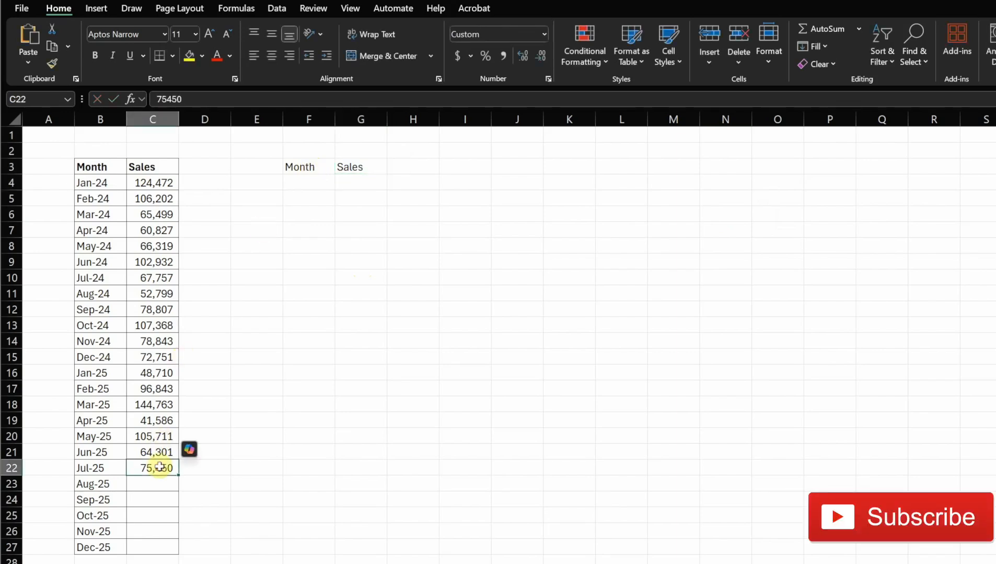
pyautogui.press('Delete')
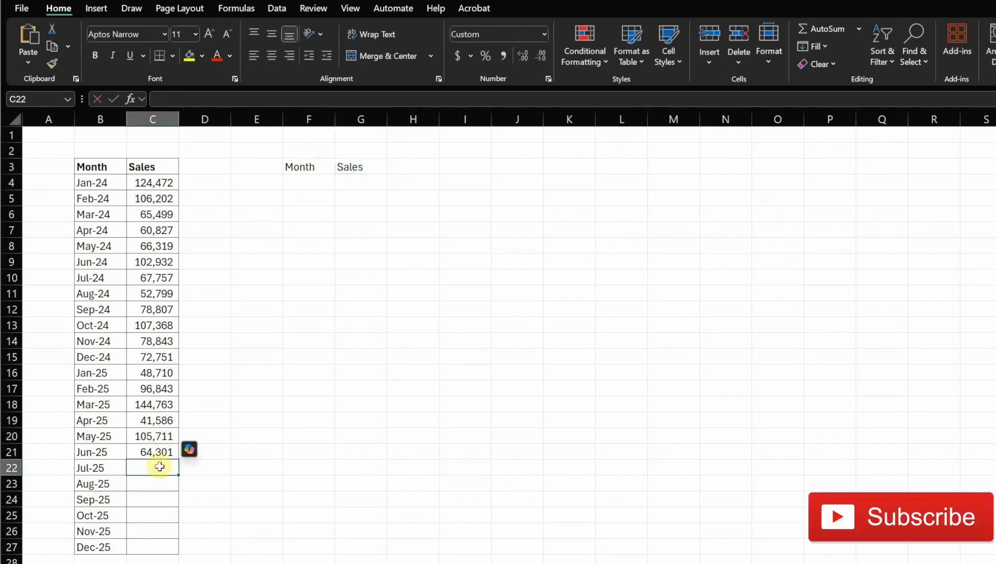
pyautogui.click(395, 336)
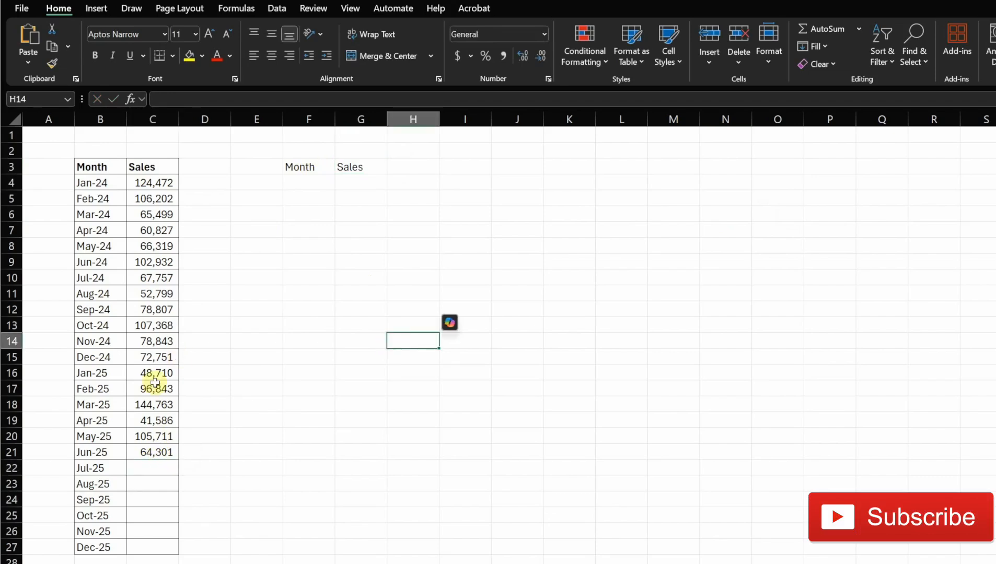
pyautogui.moveTo(107, 184); pyautogui.dragTo(145, 545)
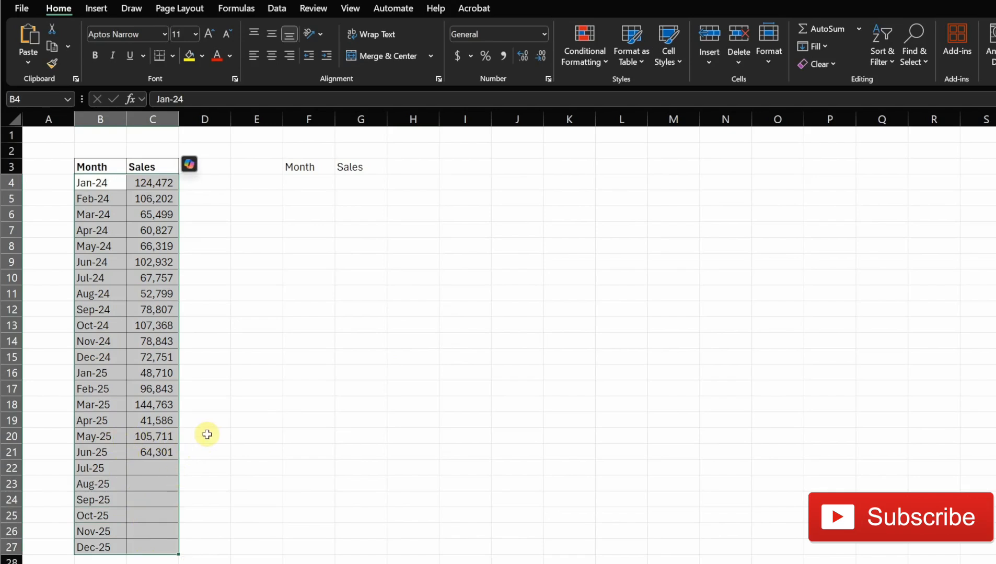
pyautogui.click(157, 449)
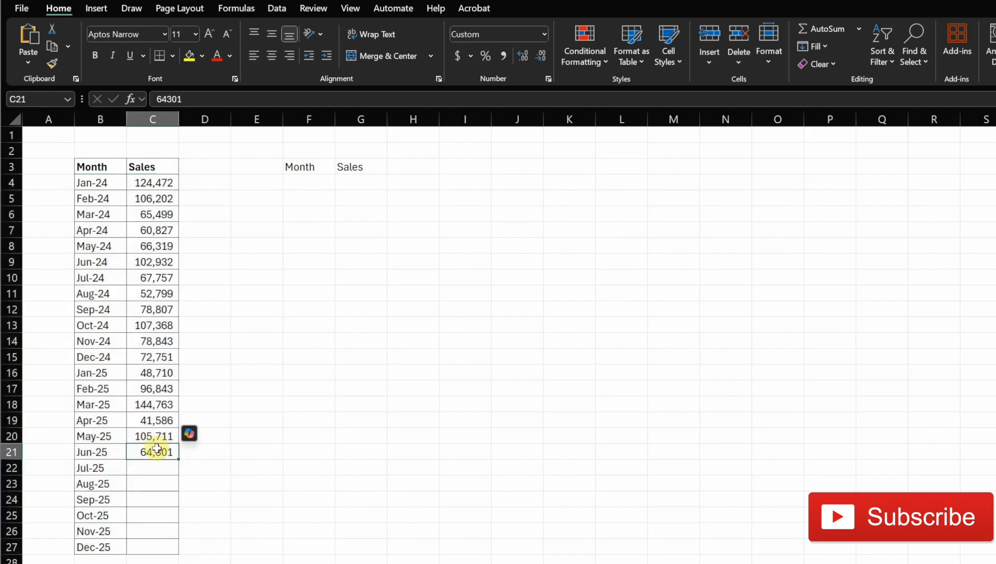
# Enter =FILTER(B4:C27,C4:C27<>"") in F4 to list only the months that have sales.
pyautogui.click(303, 181)
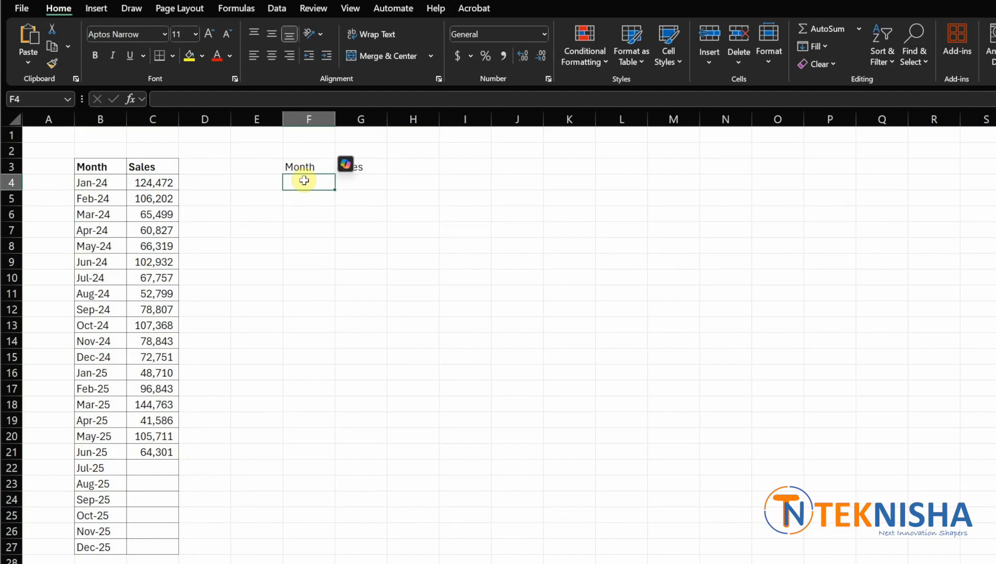
pyautogui.write('=F')
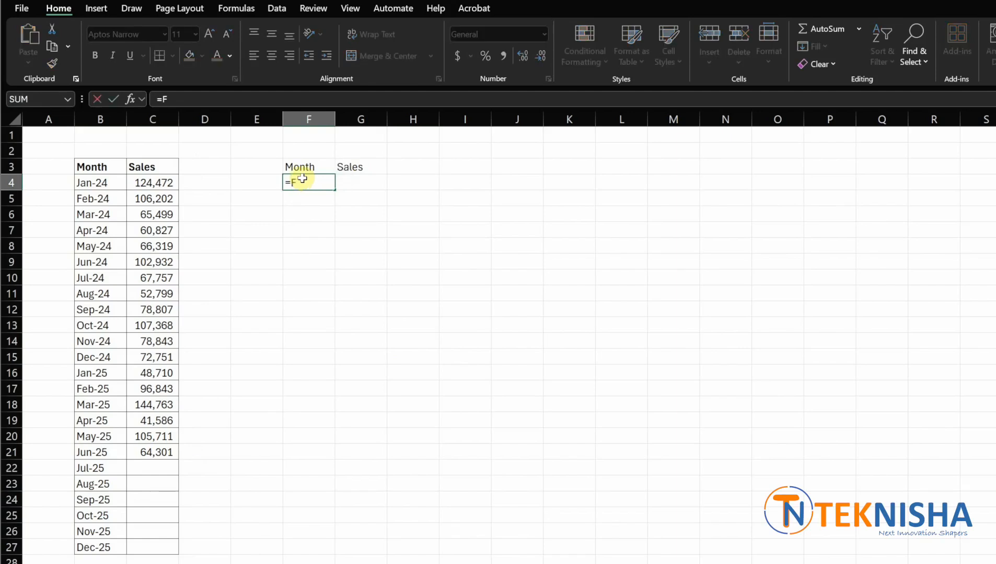
pyautogui.write('ilter')
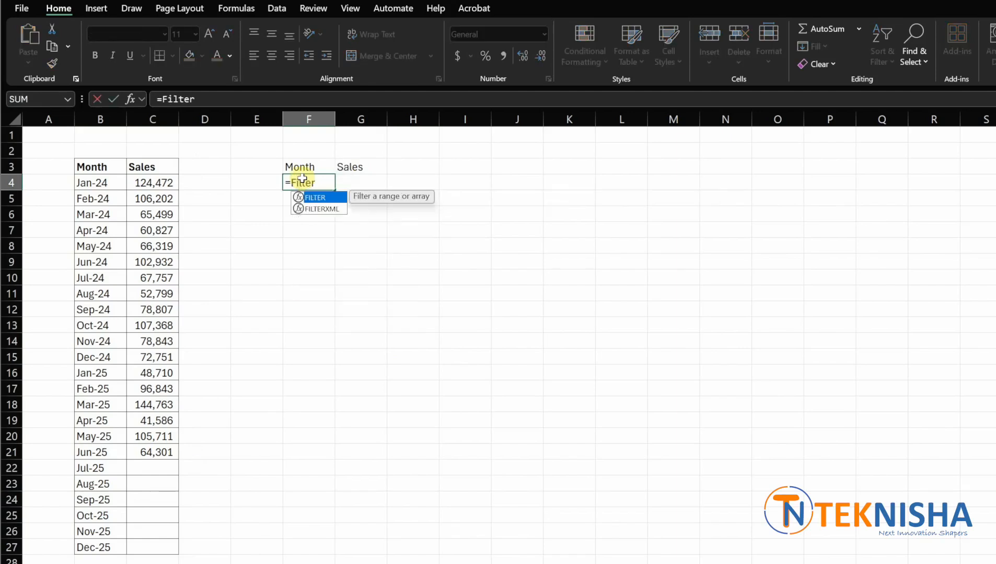
pyautogui.write('(')
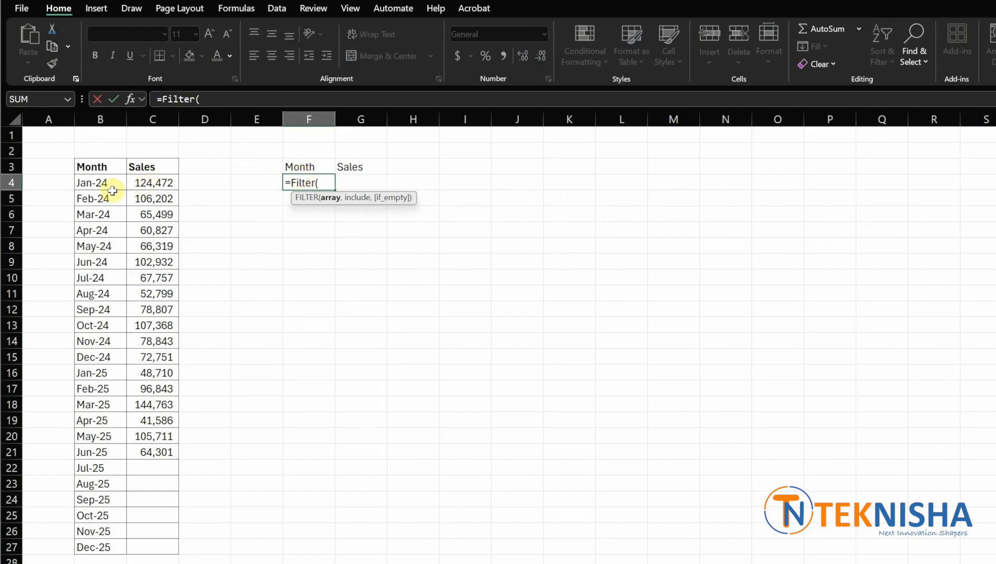
pyautogui.moveTo(104, 183); pyautogui.dragTo(151, 550)
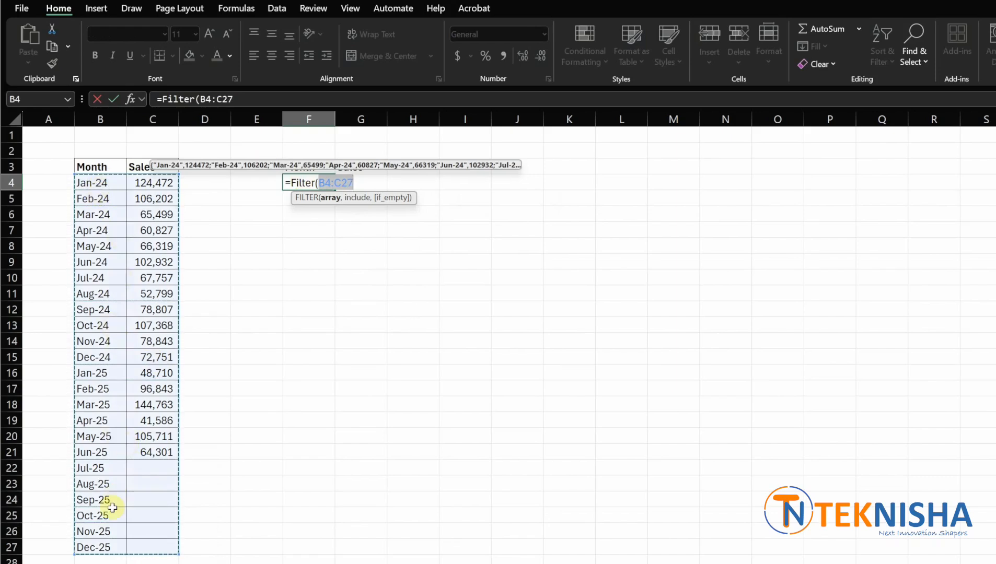
pyautogui.write(',')
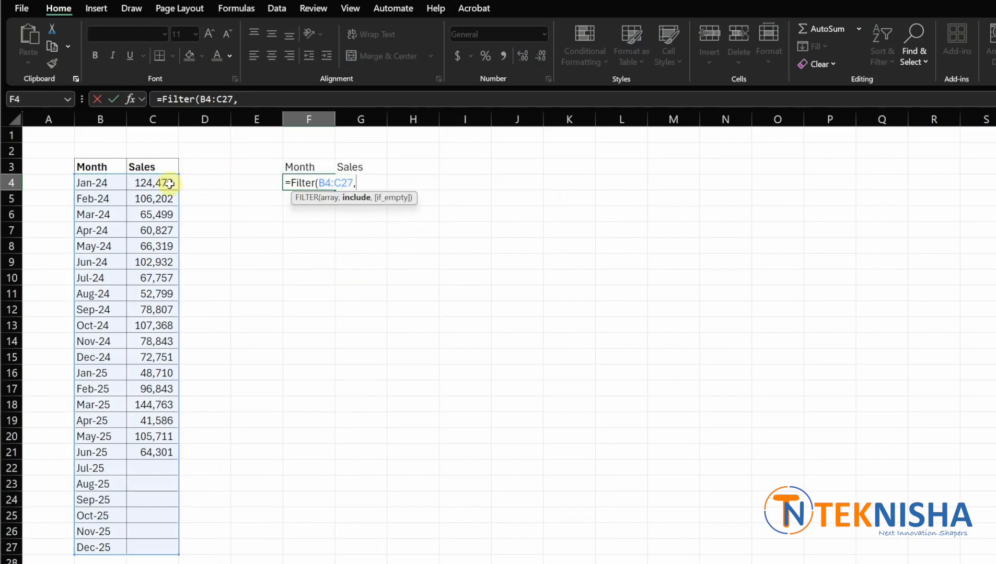
pyautogui.moveTo(169, 183); pyautogui.dragTo(158, 555)
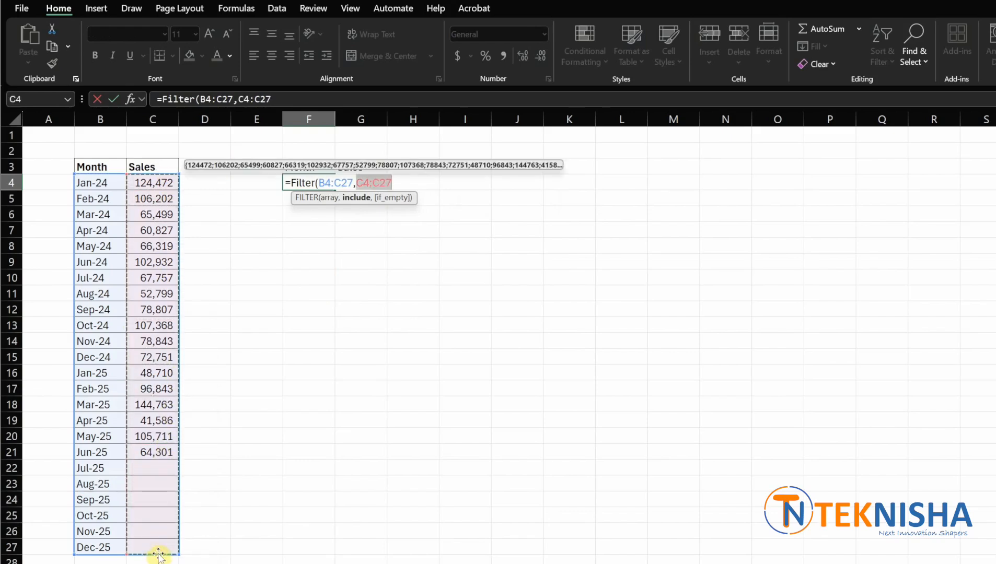
pyautogui.write('<')
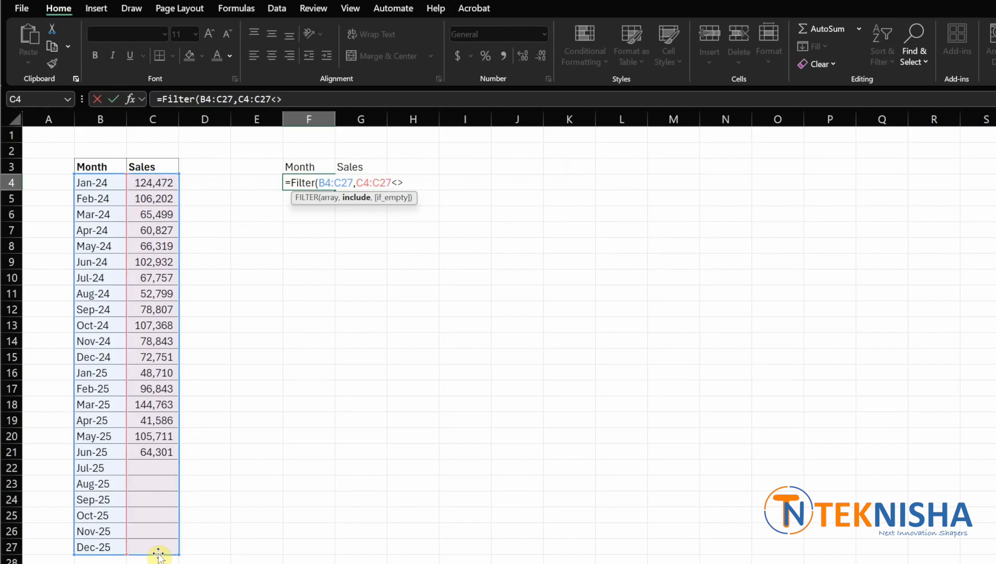
pyautogui.write('>"")')
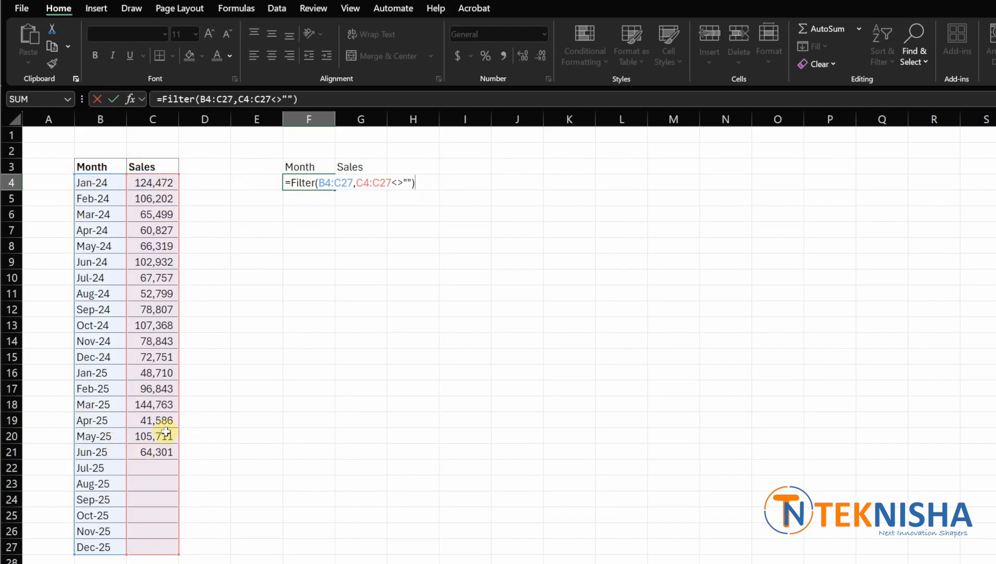
pyautogui.press('Return')
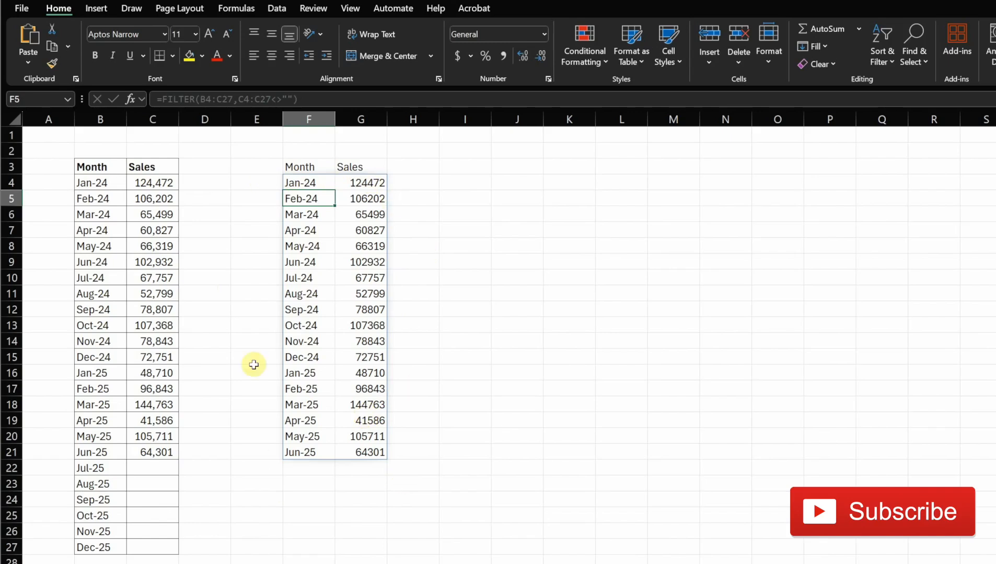
# Wrap the FILTER formula in F4 in TAKE with -12 rows, giving =TAKE(FILTER(B4:C27,C4:C27<>""),-12).
pyautogui.click(328, 182)
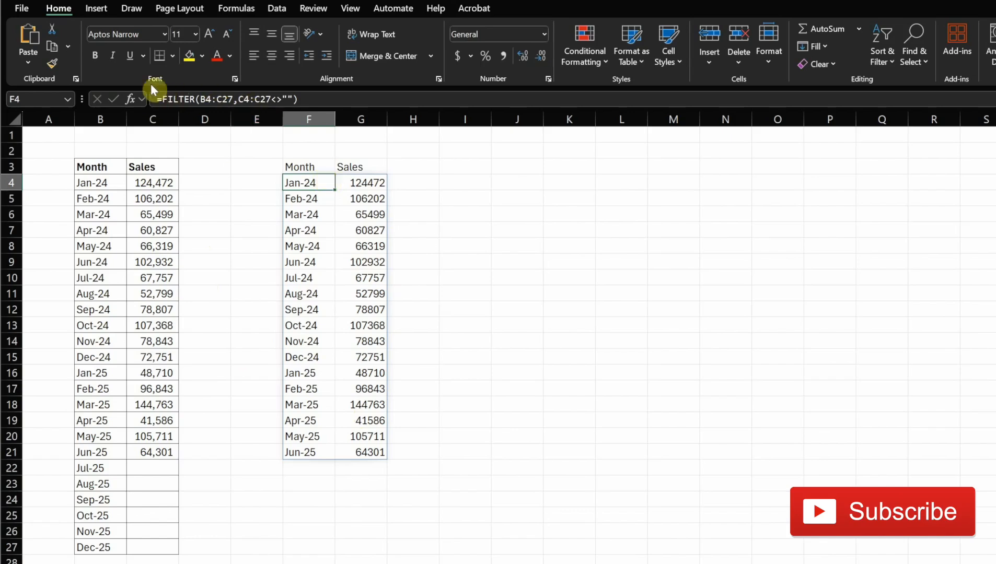
pyautogui.click(168, 102)
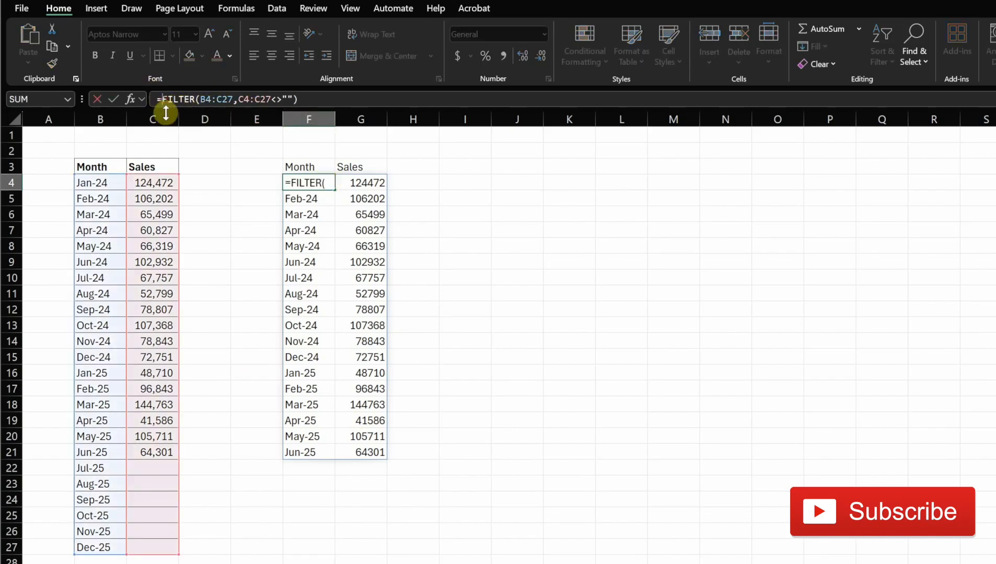
pyautogui.write('TAKE')
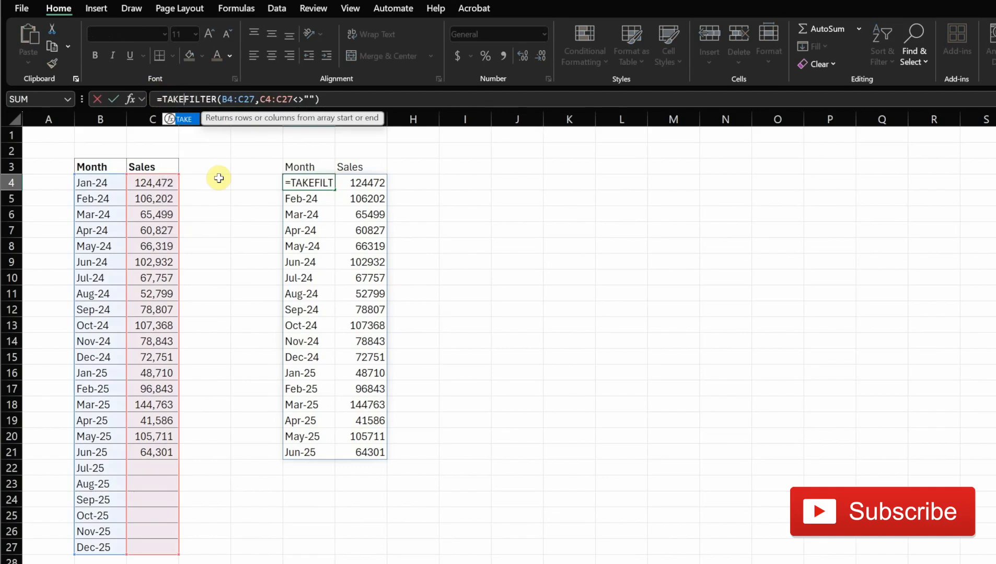
pyautogui.write('(')
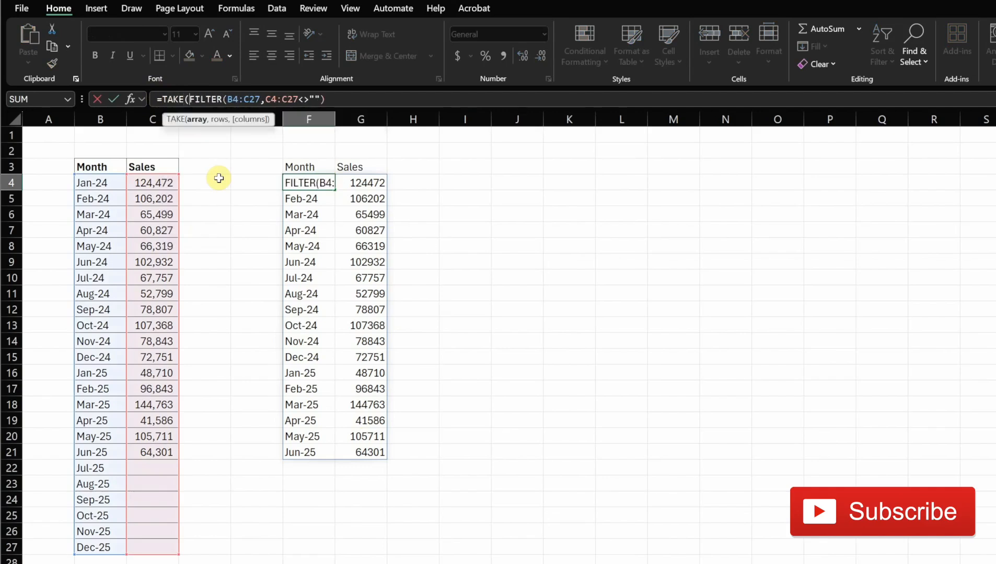
pyautogui.click(340, 98)
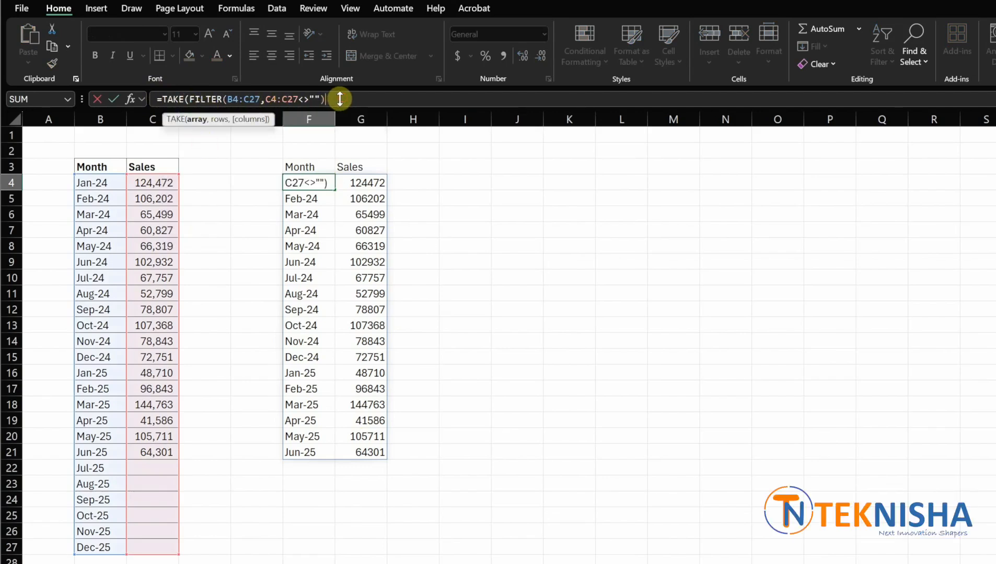
pyautogui.write(',-12)')
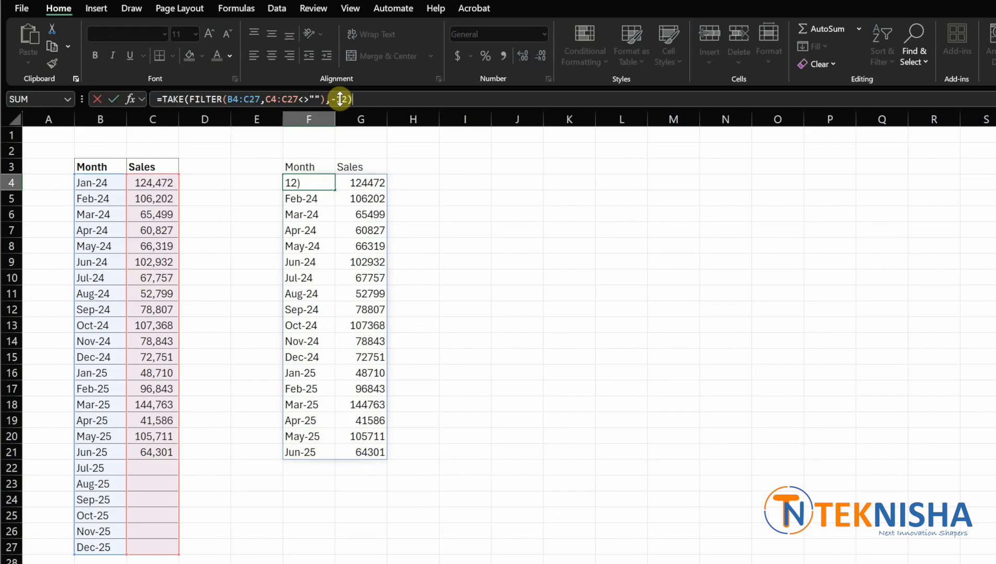
pyautogui.press('Return')
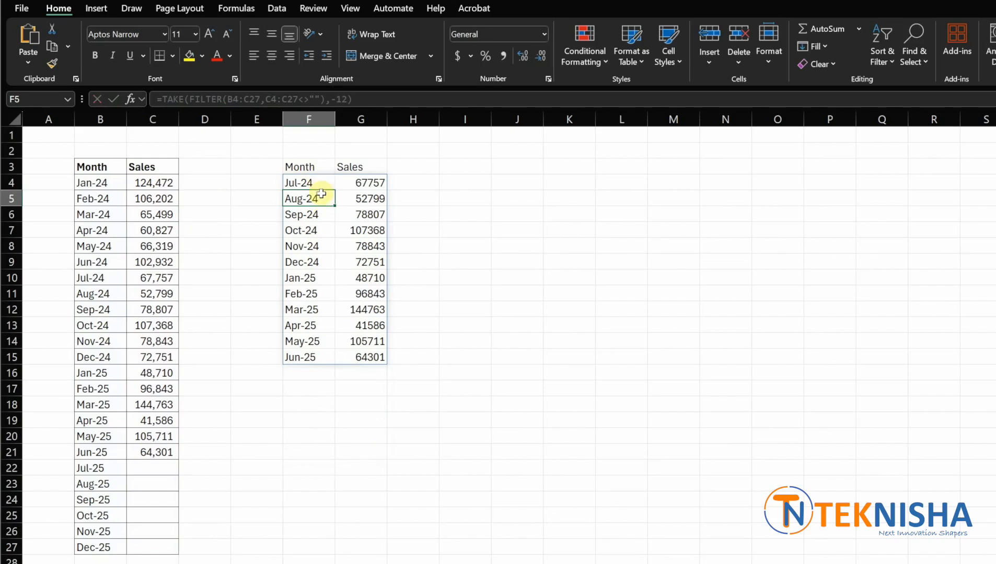
# Enter 75450 as the Jul-25 sales value in C22.
pyautogui.click(168, 467)
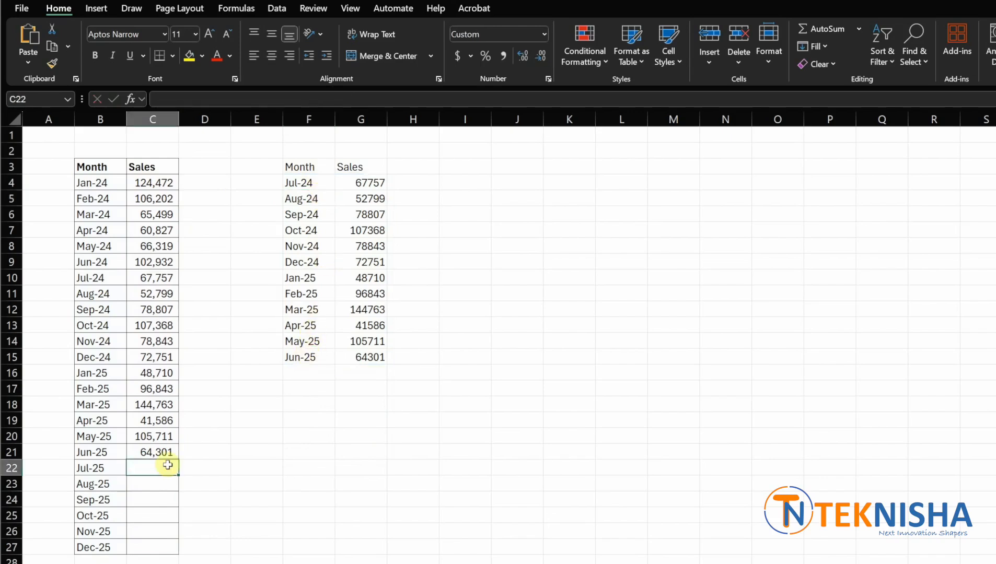
pyautogui.write('75450')
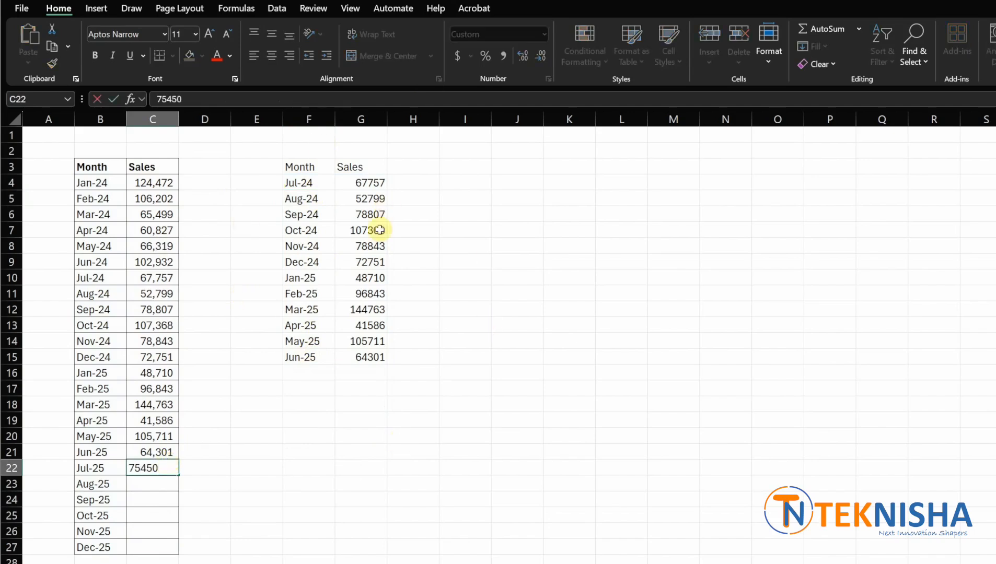
pyautogui.press('Return')
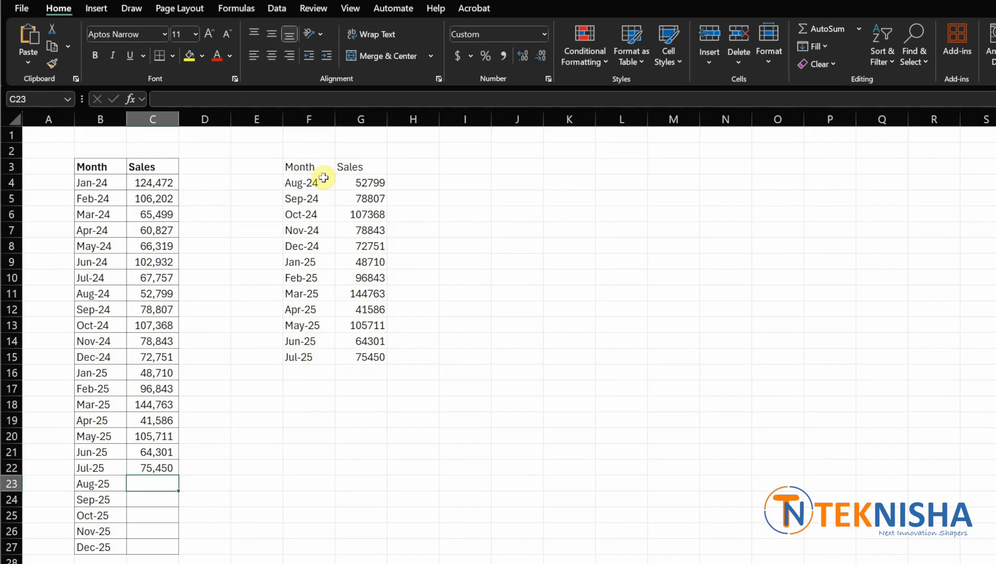
# Format the helper table's sales values in G4:G15 with thousands separators and no decimals.
pyautogui.moveTo(351, 182); pyautogui.dragTo(349, 350)
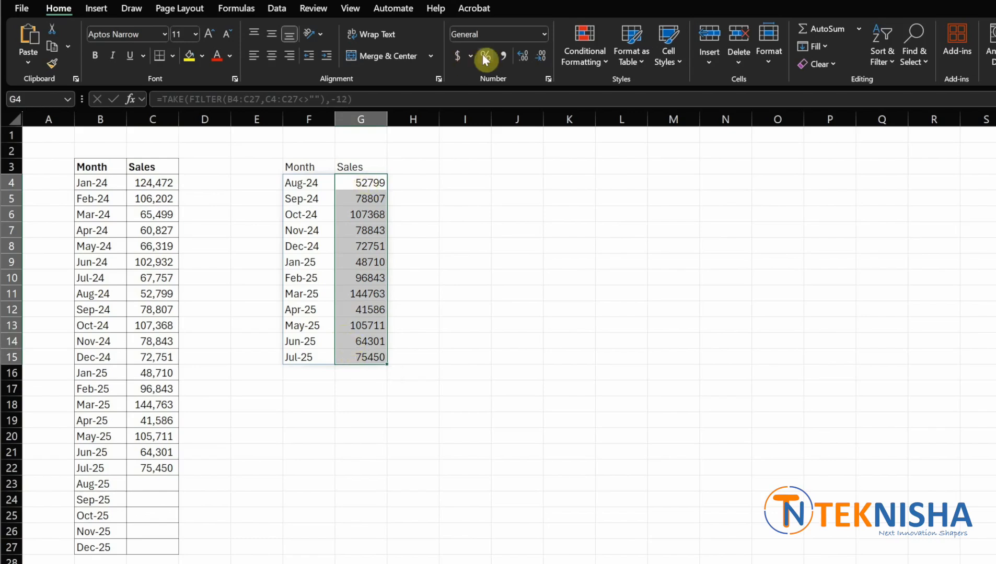
pyautogui.click(503, 55)
pyautogui.click(540, 55)
pyautogui.click(541, 55)
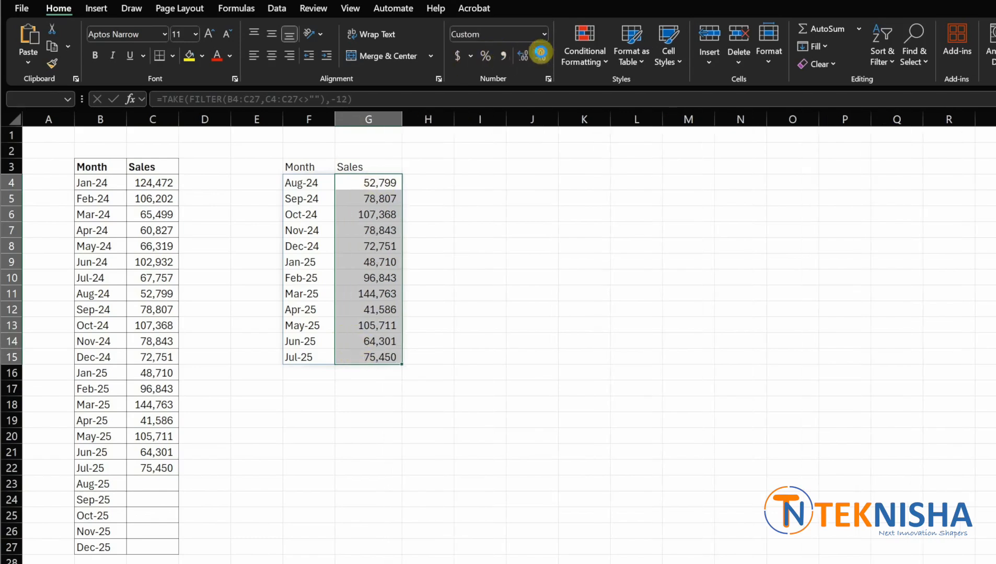
pyautogui.click(486, 349)
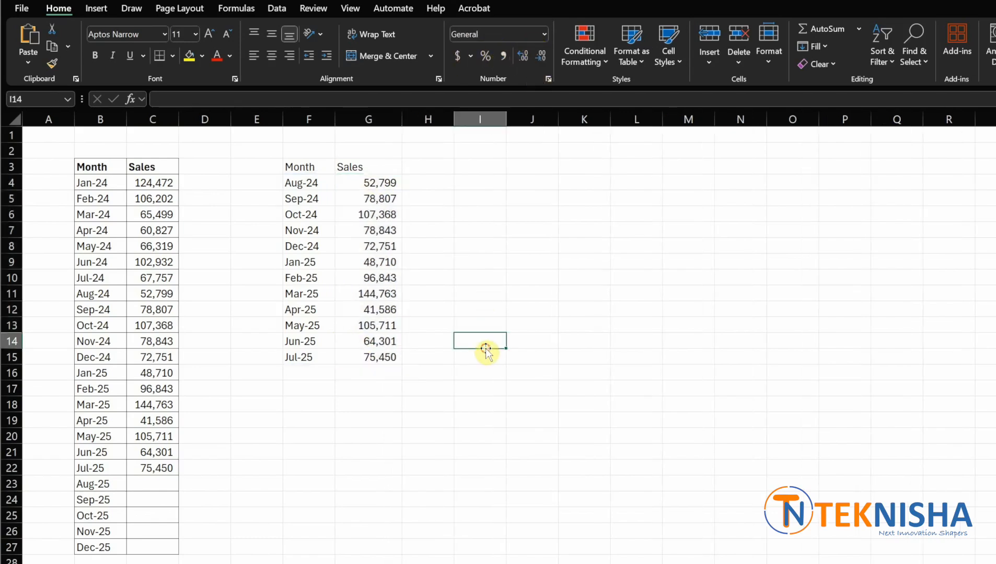
# Insert a 2-D clustered column chart from helper table F3:G15 and place it beside the table.
pyautogui.rightClick(314, 168)
pyautogui.press('Escape')
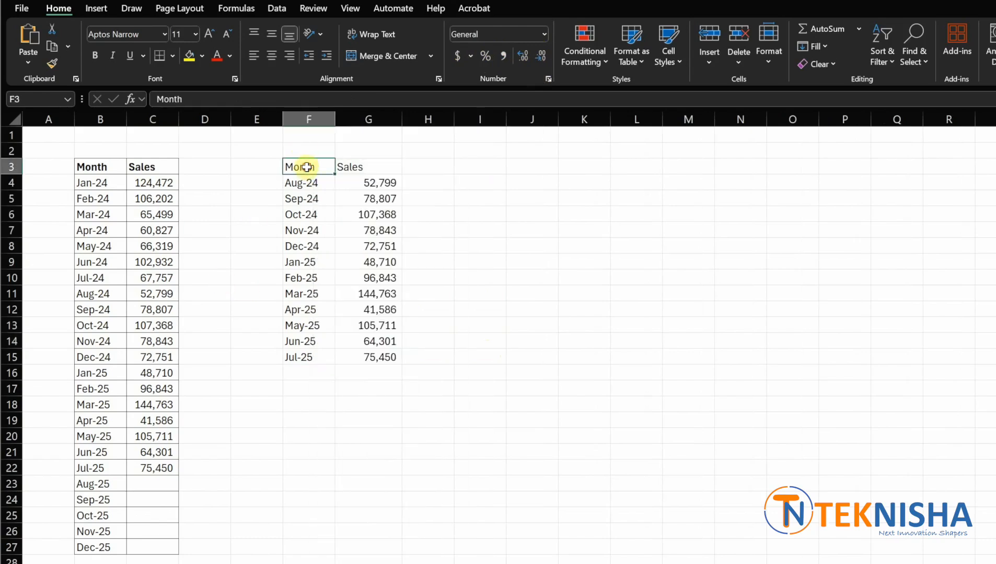
pyautogui.moveTo(307, 167); pyautogui.dragTo(384, 355)
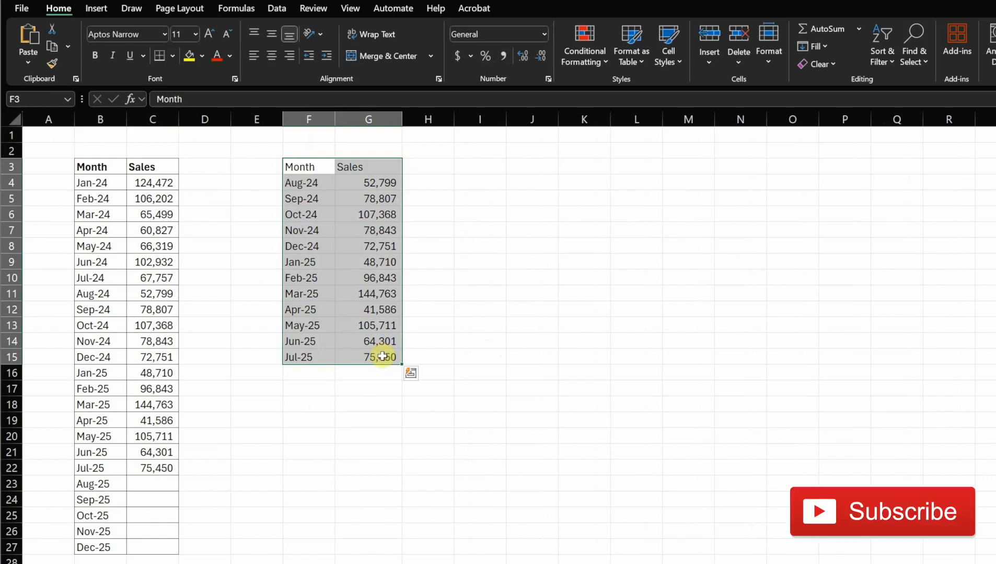
pyautogui.click(102, 11)
pyautogui.click(454, 28)
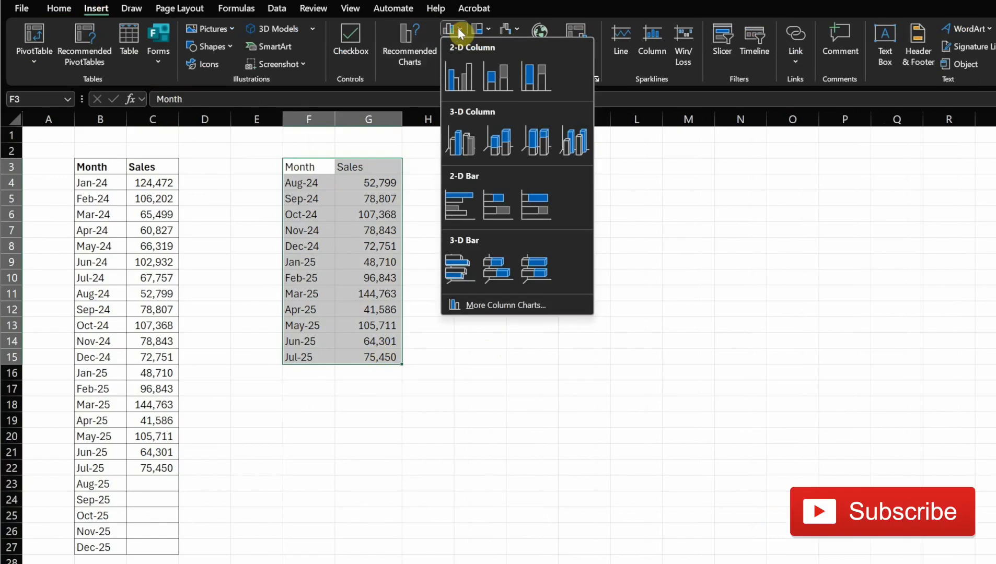
pyautogui.click(467, 71)
pyautogui.moveTo(503, 259); pyautogui.dragTo(526, 170)
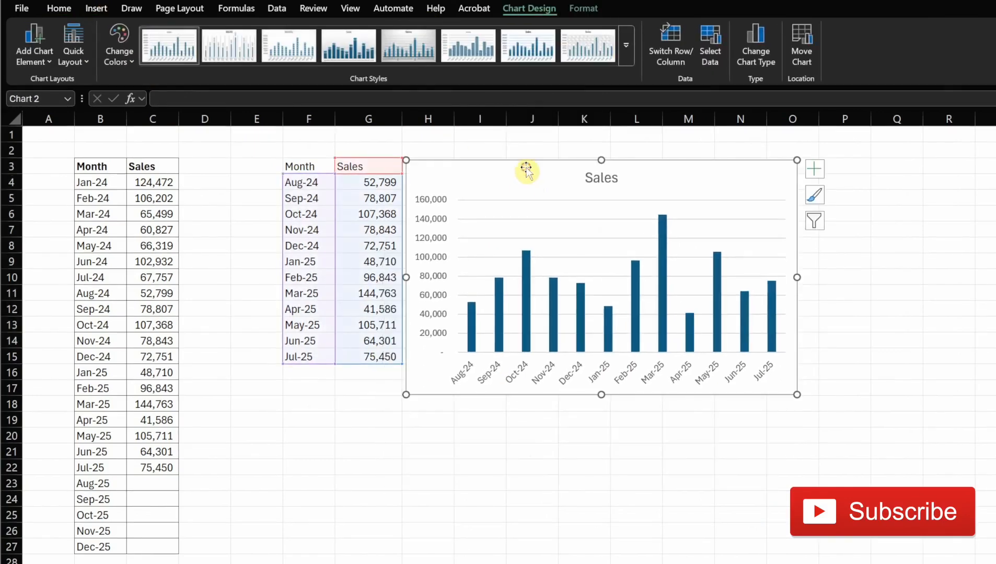
# Add bold, upward-rotated data labels to the chart's columns and remove its vertical axis and gridlines.
pyautogui.rightClick(503, 323)
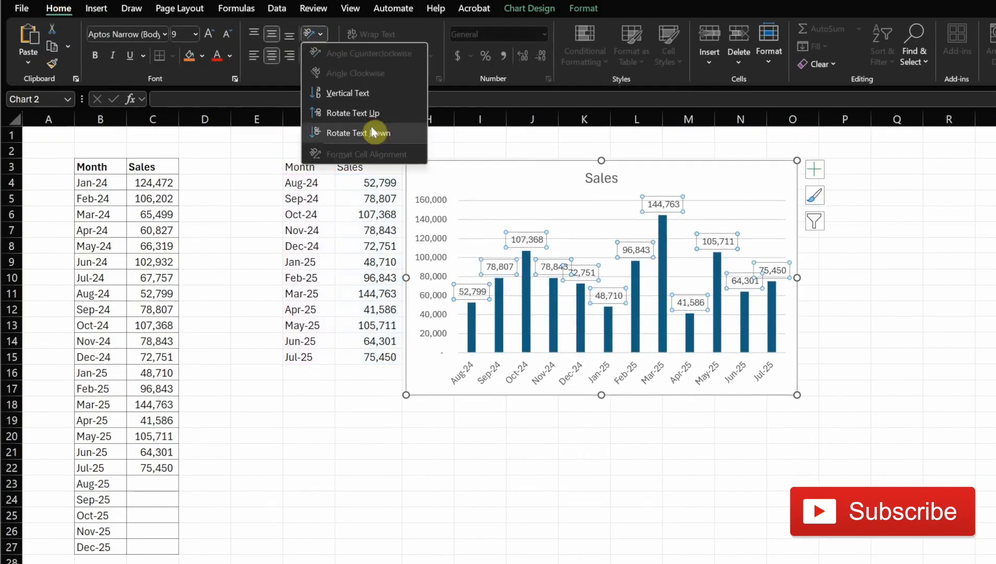
pyautogui.click(472, 224)
pyautogui.press('Delete')
pyautogui.click(324, 54)
pyautogui.click(654, 212)
pyautogui.hotkey('ctrl', 'b')
# Narrow the gap between the chart's columns and change its title to 12 Month Sales.
pyautogui.rightClick(616, 320)
pyautogui.click(659, 497)
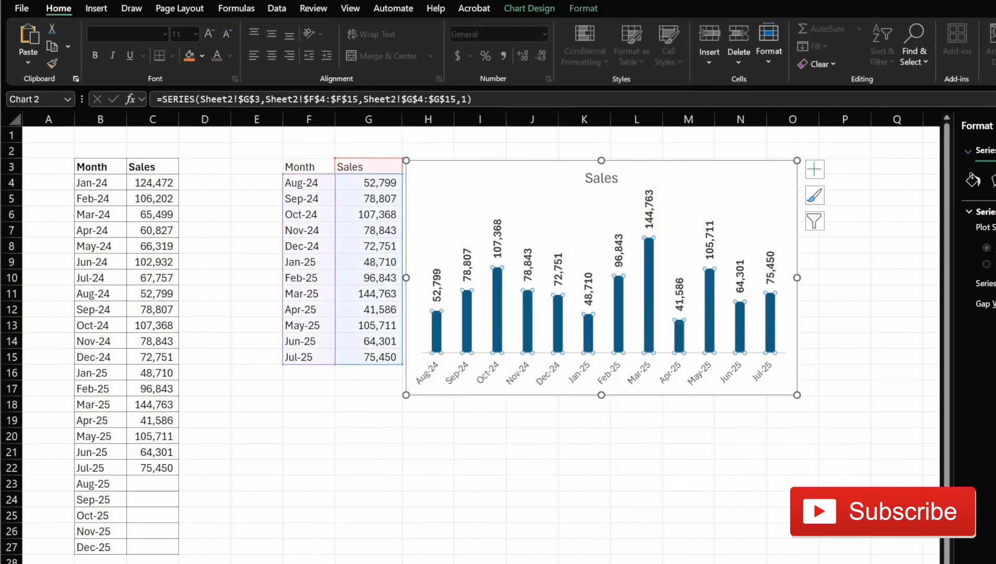
pyautogui.click(648, 444)
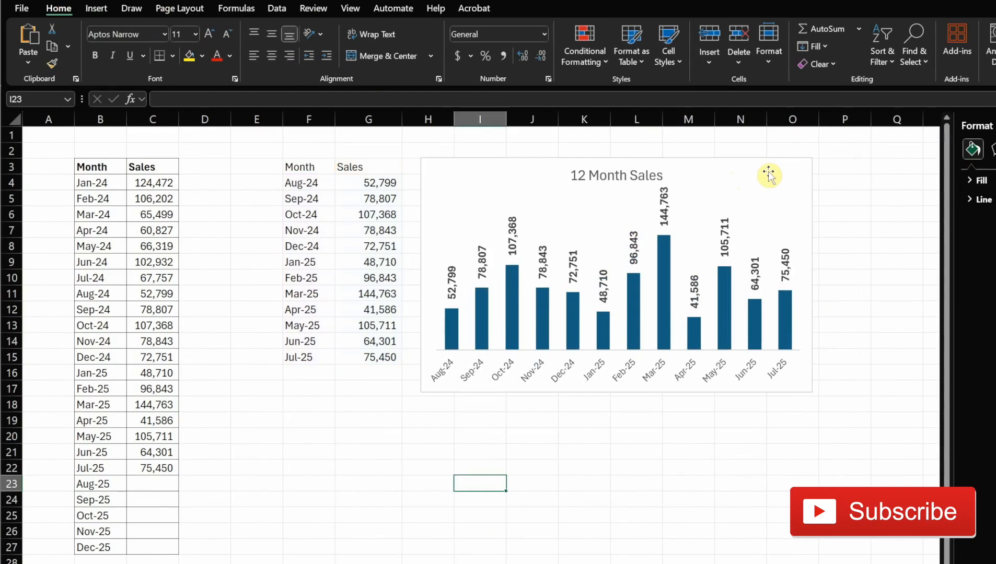
pyautogui.click(768, 171)
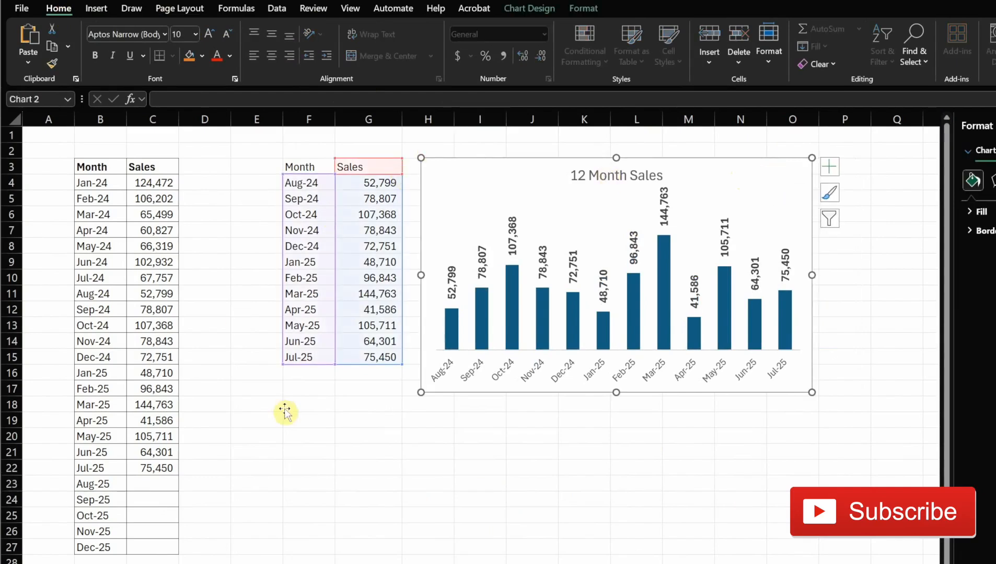
# Enter 150546 as the Aug-25 sales value in C23.
pyautogui.click(146, 485)
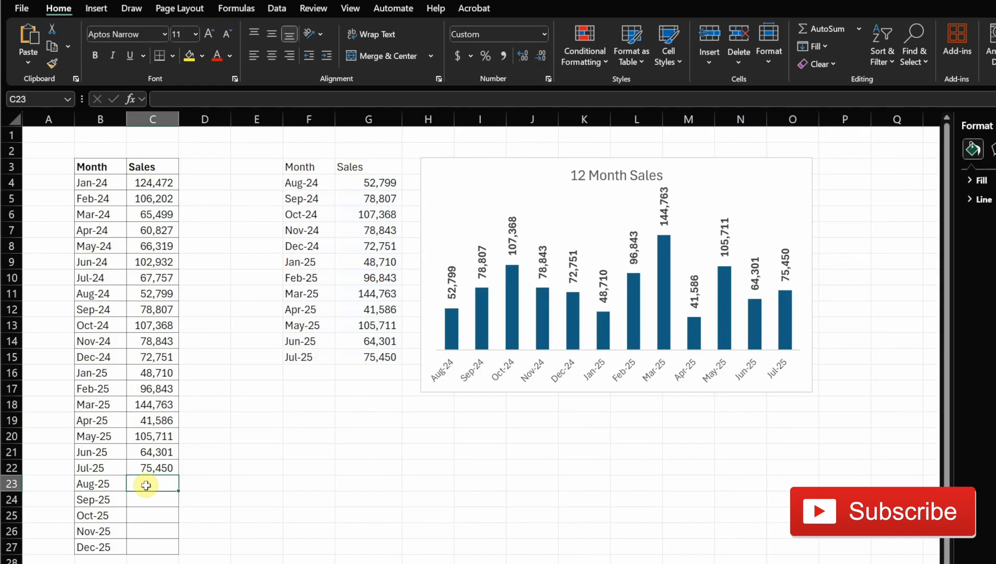
pyautogui.write('150,')
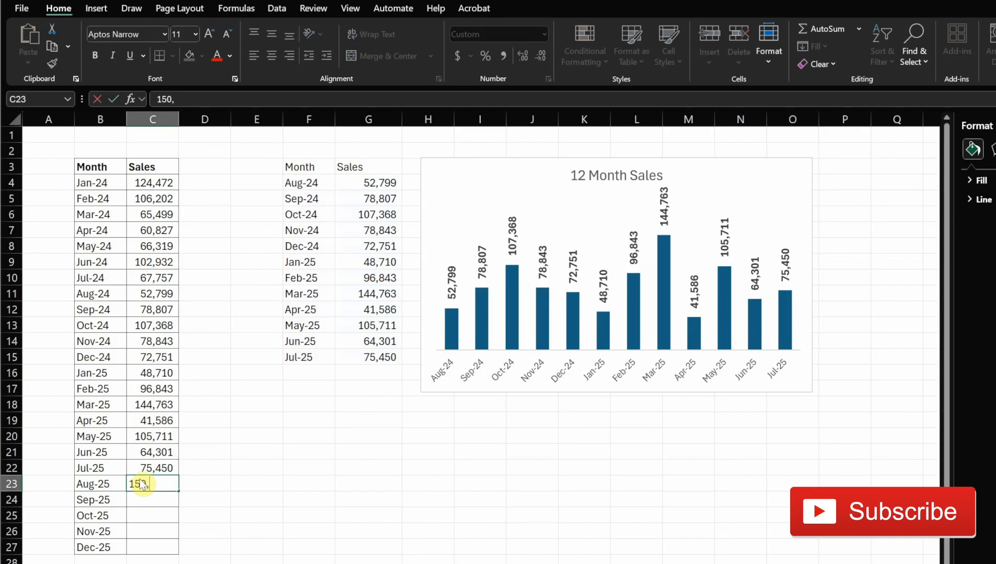
pyautogui.write('546')
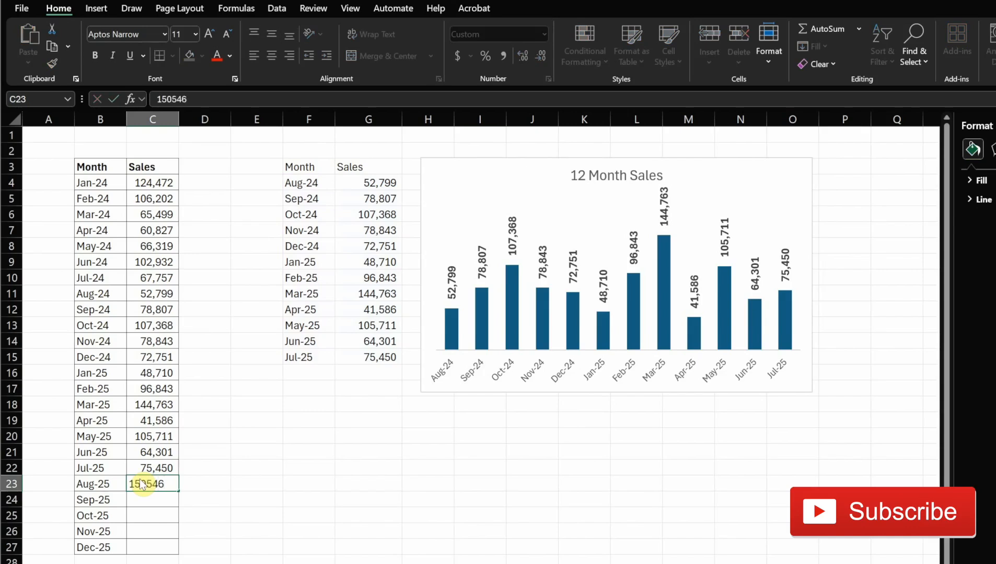